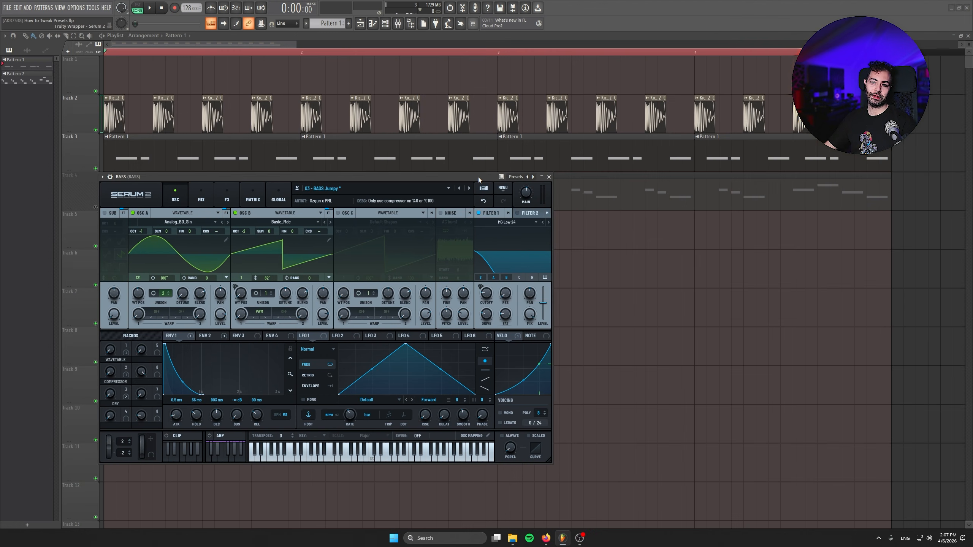
Play back the arrangement to hear the unmodified bass preset with the kick
{"action": "key", "text": "space"}
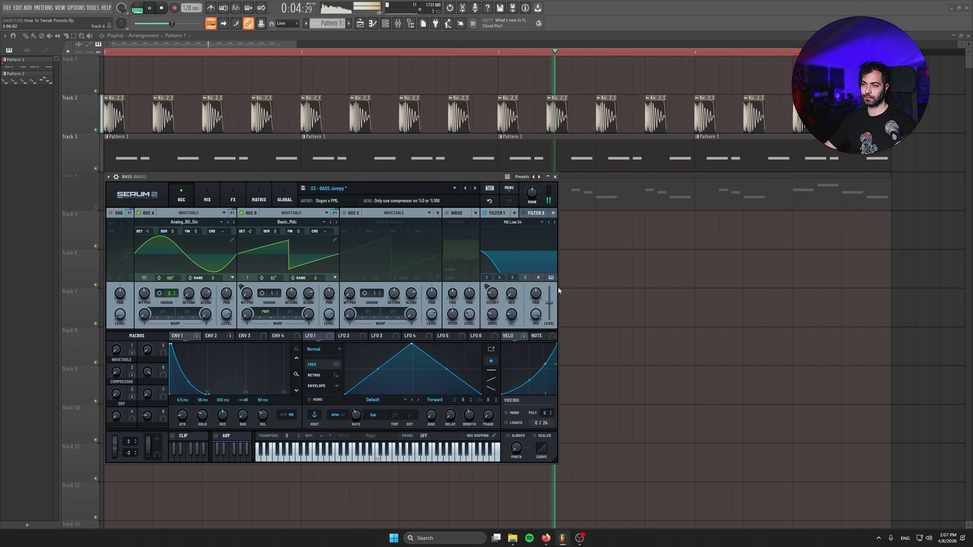
{"action": "key", "text": "space"}
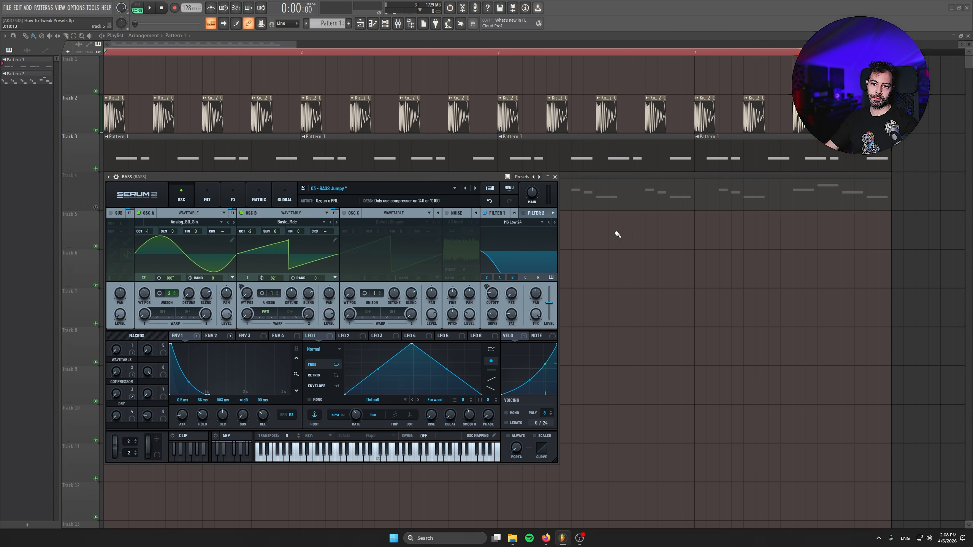
Move and enlarge the BASS synth window so that its controls are easy to read
{"action": "left_click_drag", "start_coordinate": [470, 177], "coordinate": [395, 60]}
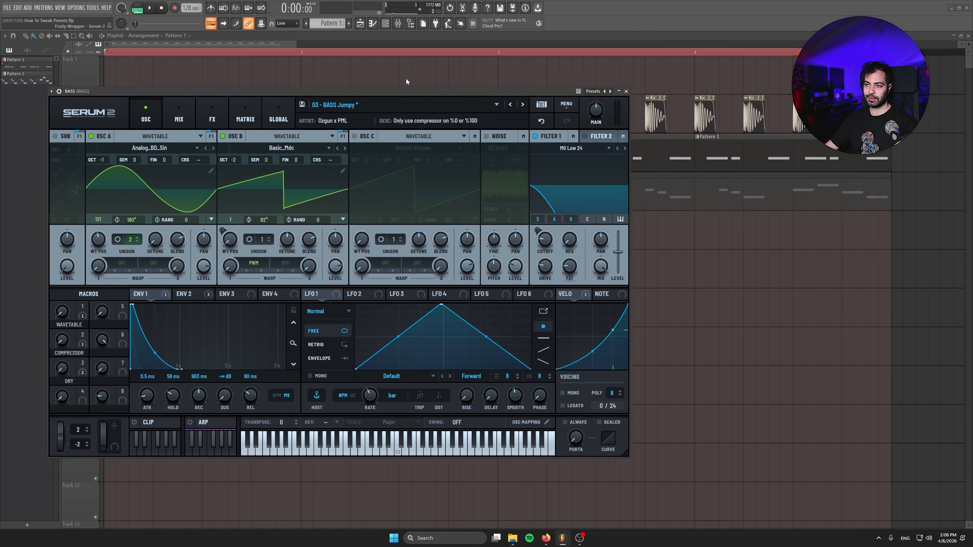
{"action": "left_click_drag", "start_coordinate": [605, 424], "coordinate": [732, 523]}
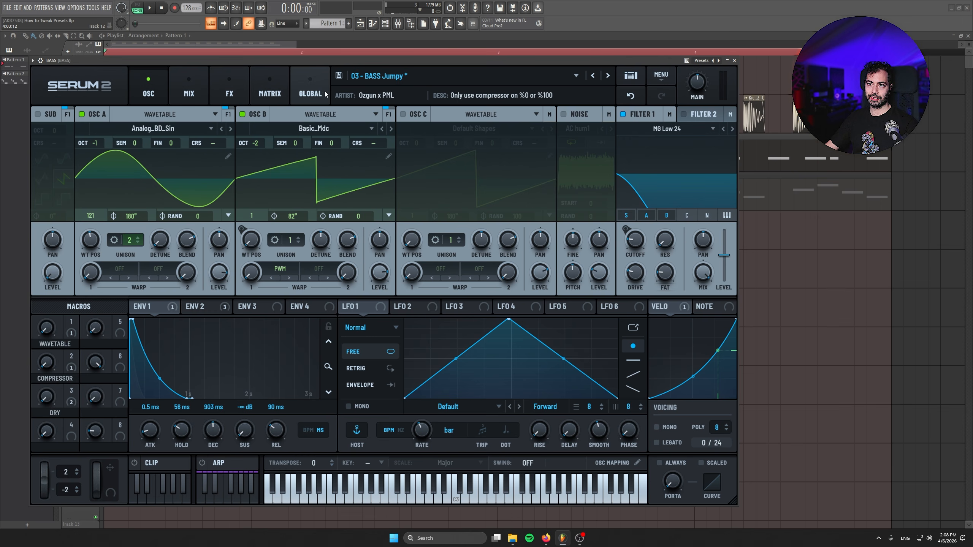
{"action": "left_click_drag", "start_coordinate": [339, 62], "coordinate": [344, 57]}
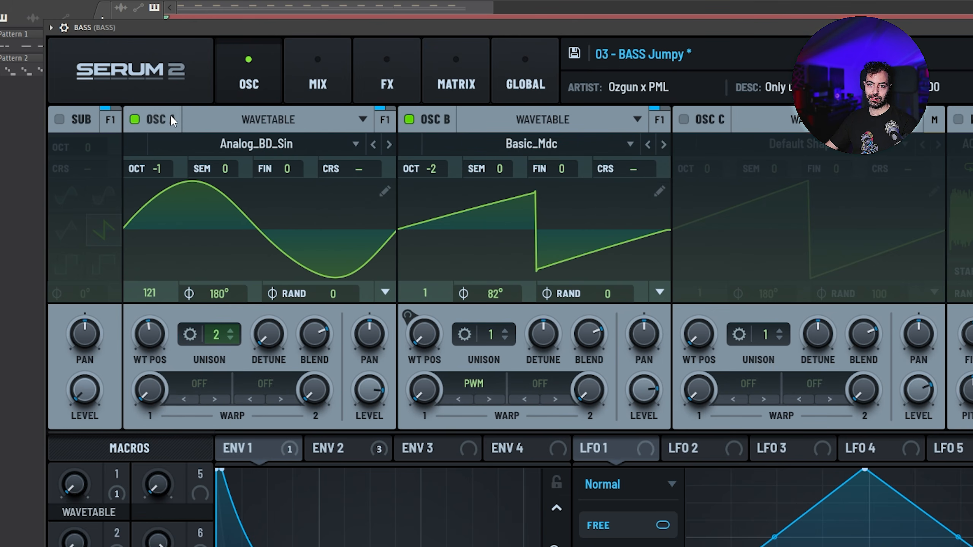
Inspect oscillators A and B one at a time by switching the other off, and re-enable both
{"action": "left_click", "coordinate": [410, 119]}
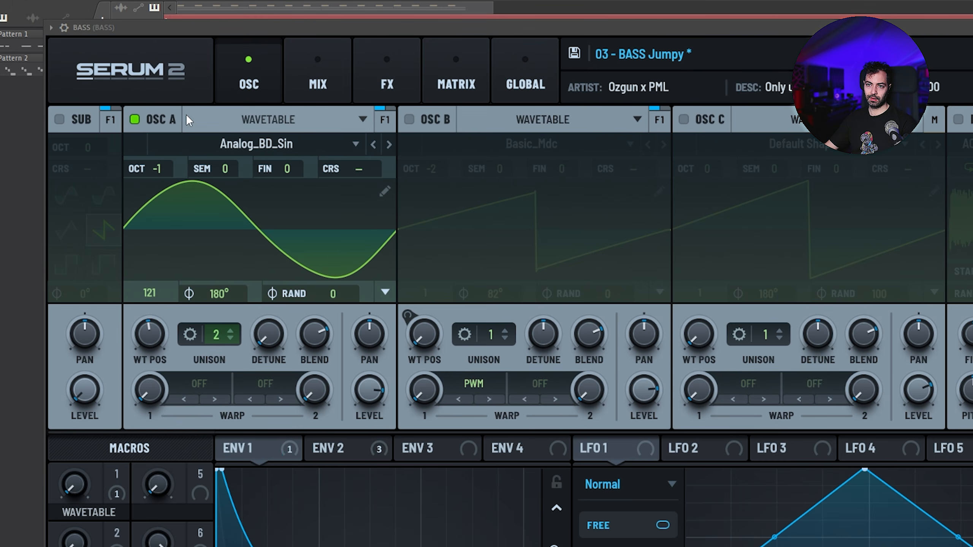
{"action": "left_click", "coordinate": [134, 120]}
{"action": "left_click", "coordinate": [409, 119]}
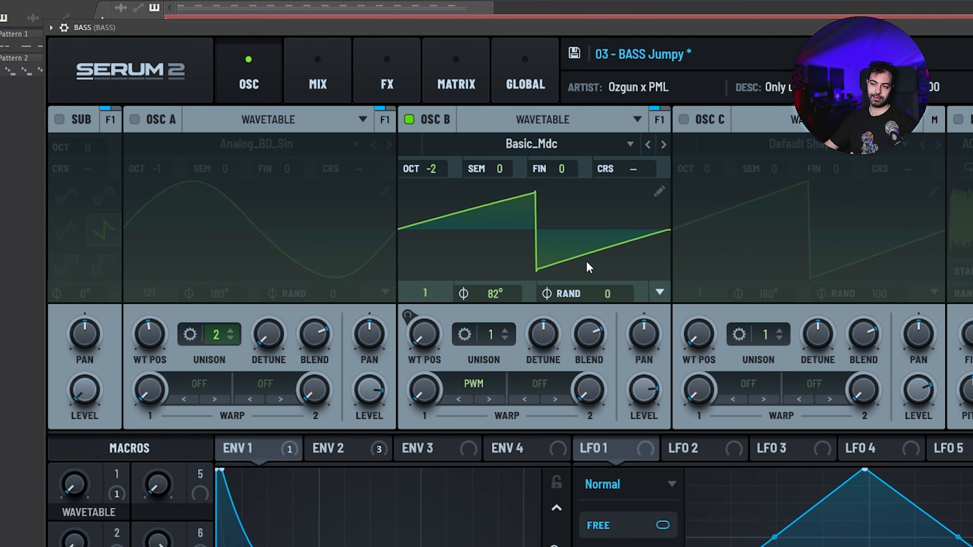
{"action": "left_click", "coordinate": [409, 119]}
{"action": "left_click", "coordinate": [135, 120]}
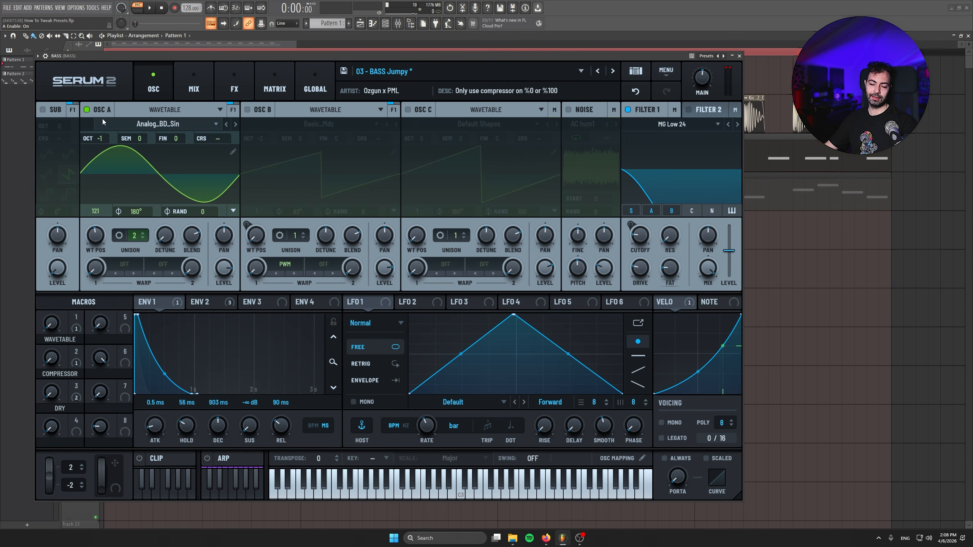
{"action": "left_click", "coordinate": [248, 110]}
Play the bass and compare it with oscillator A switched off and back on
{"action": "key", "text": "space"}
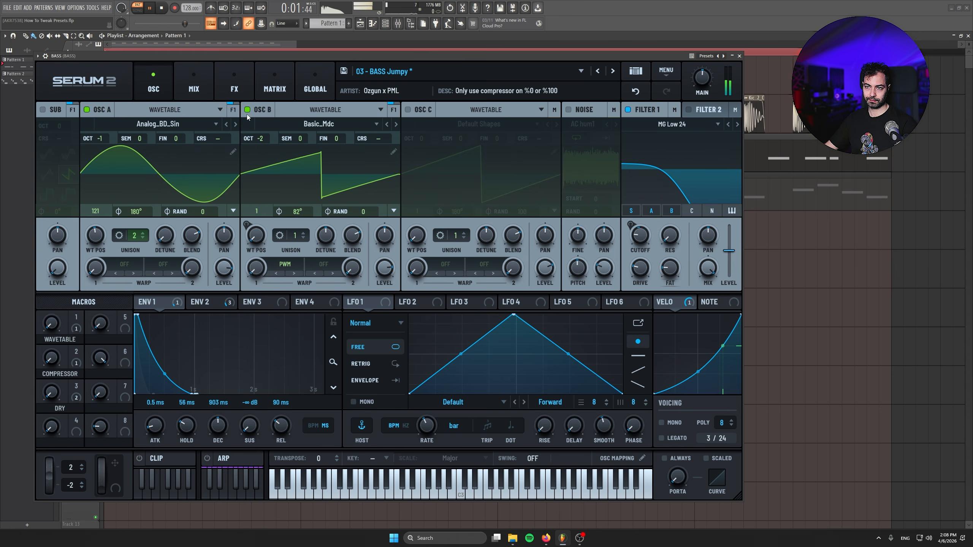
{"action": "left_click", "coordinate": [87, 110]}
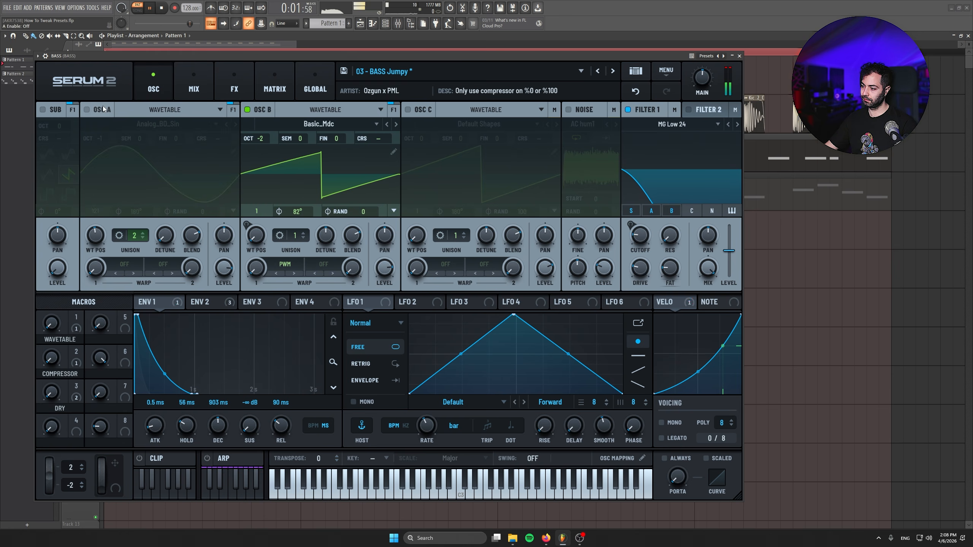
{"action": "left_click", "coordinate": [87, 109]}
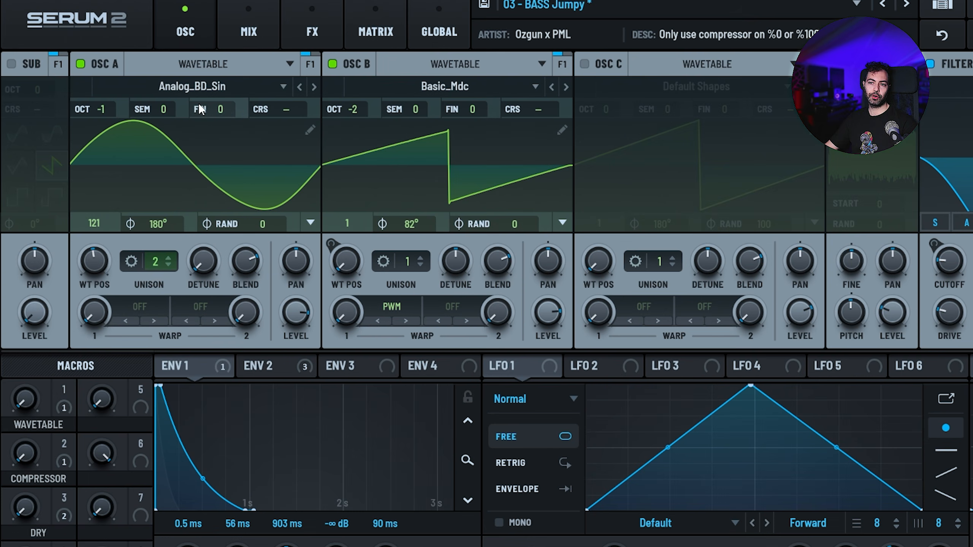
Load the Analog wavetable MB Saw into oscillator A and audition it with oscillator B off and on
{"action": "left_click", "coordinate": [157, 124]}
{"action": "mouse_move", "coordinate": [127, 140]}
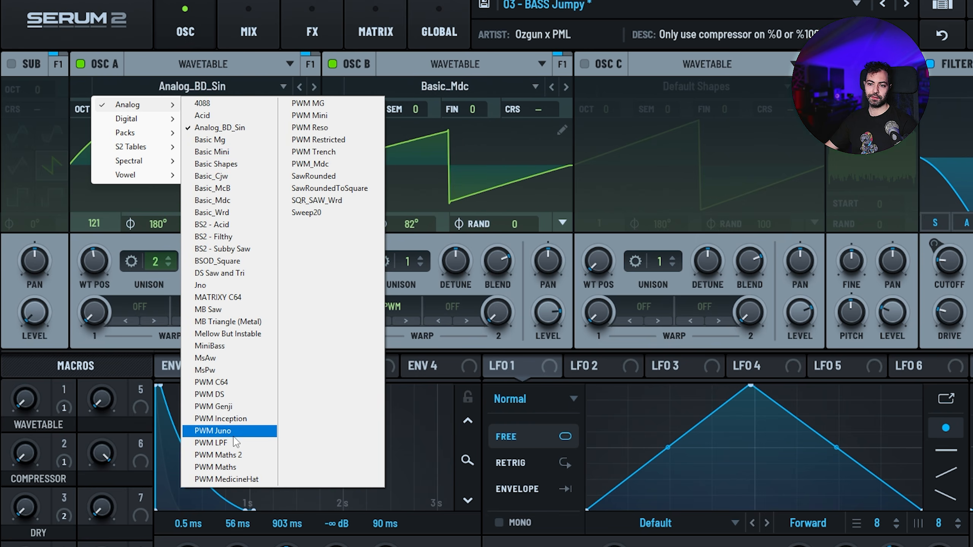
{"action": "left_click", "coordinate": [230, 309]}
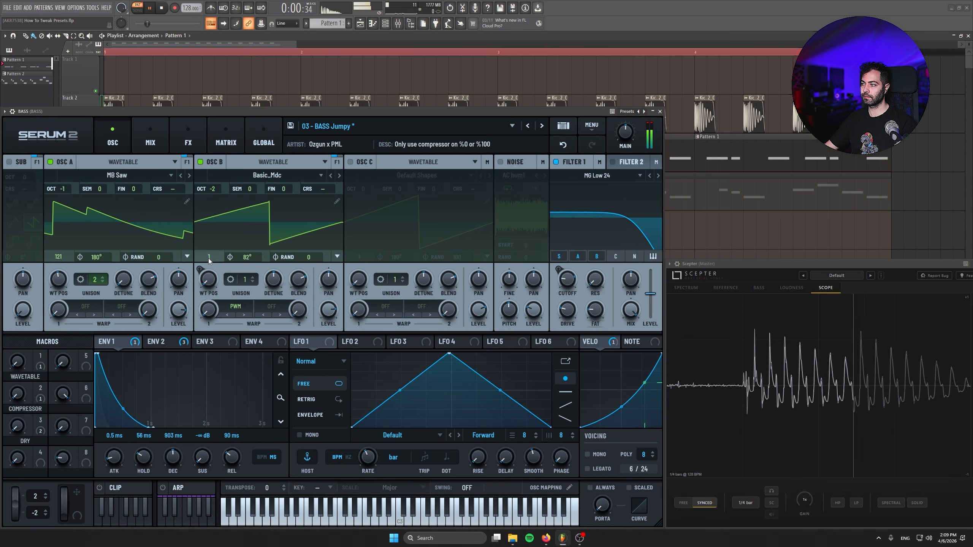
{"action": "left_click", "coordinate": [200, 162]}
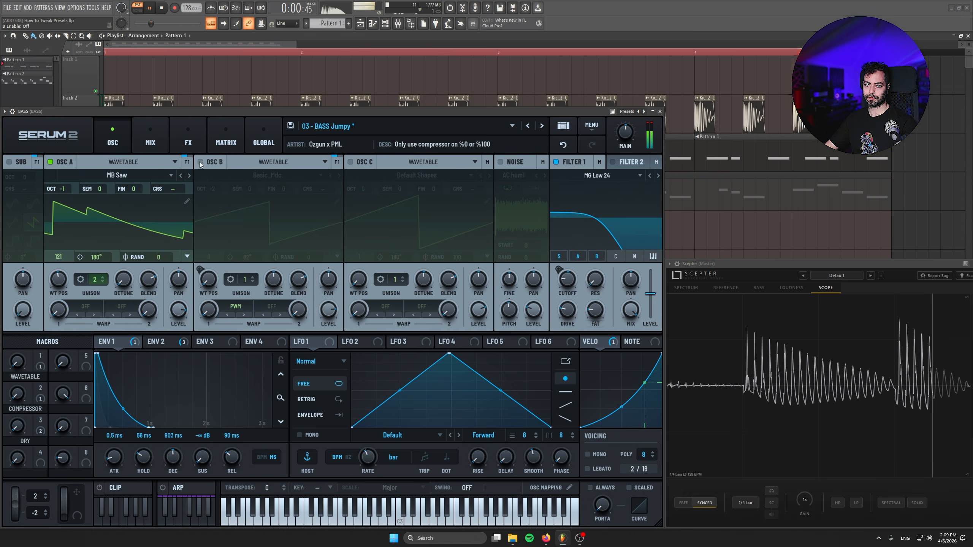
{"action": "left_click", "coordinate": [200, 162]}
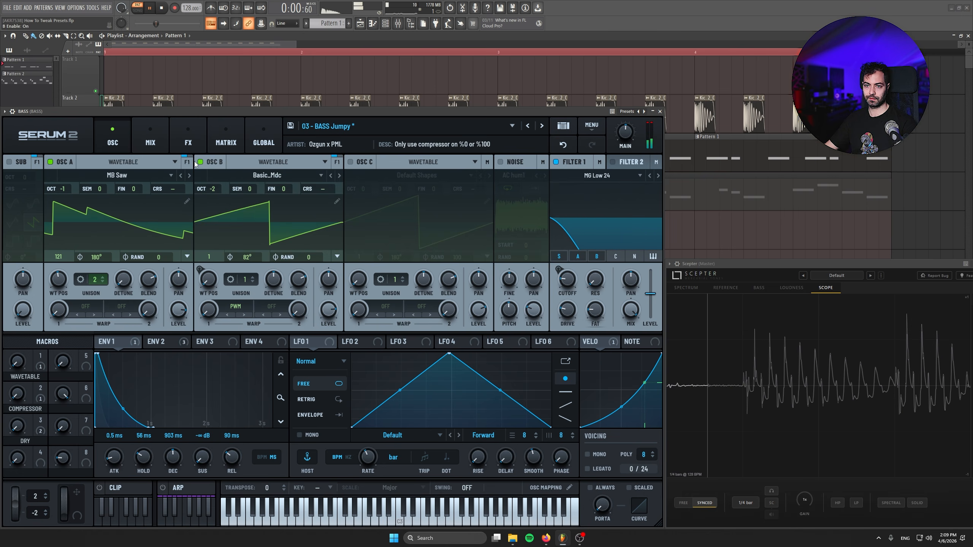
Set oscillator A's wavetable position to 115 while listening to the bass
{"action": "double_click", "coordinate": [59, 279]}
{"action": "left_click_drag", "start_coordinate": [58, 279], "coordinate": [68, 232]}
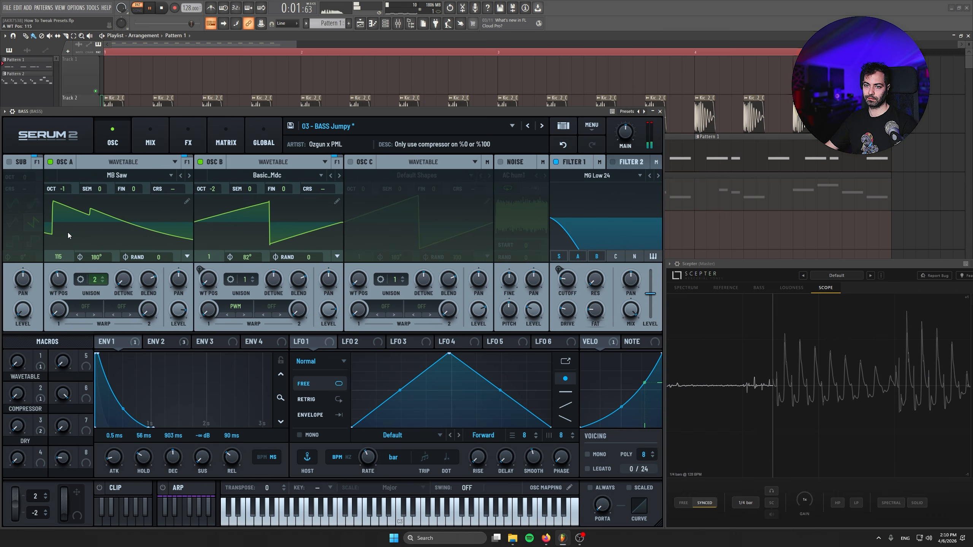
{"action": "key", "text": "space"}
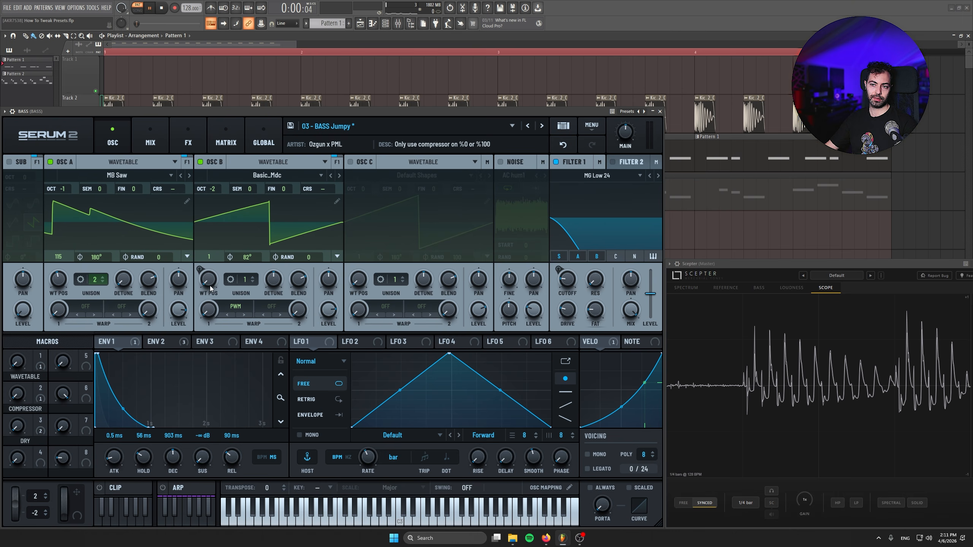
Raise oscillator B's wavetable position to 173 while auditioning it, and stop playback
{"action": "left_click_drag", "start_coordinate": [210, 289], "coordinate": [192, 195]}
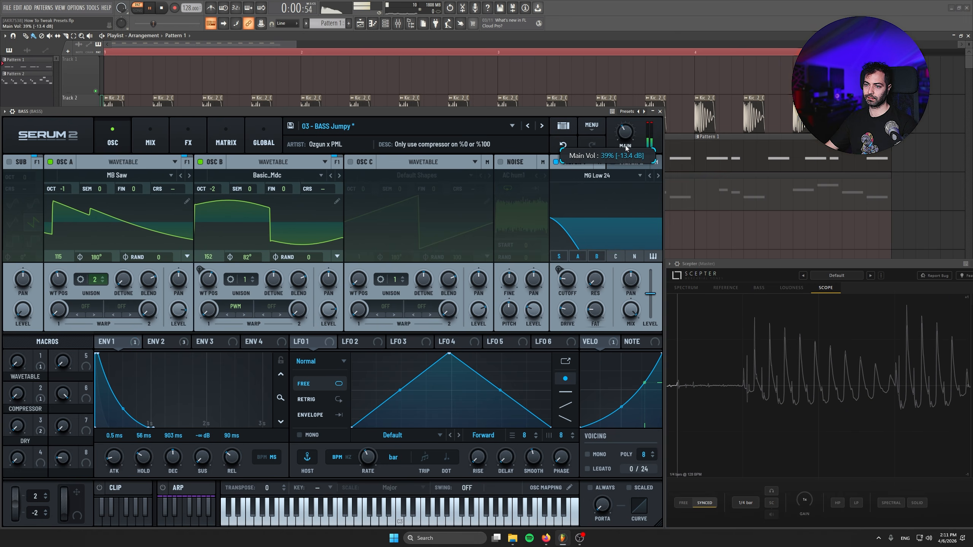
{"action": "left_click_drag", "start_coordinate": [207, 278], "coordinate": [205, 272]}
{"action": "key", "text": "space"}
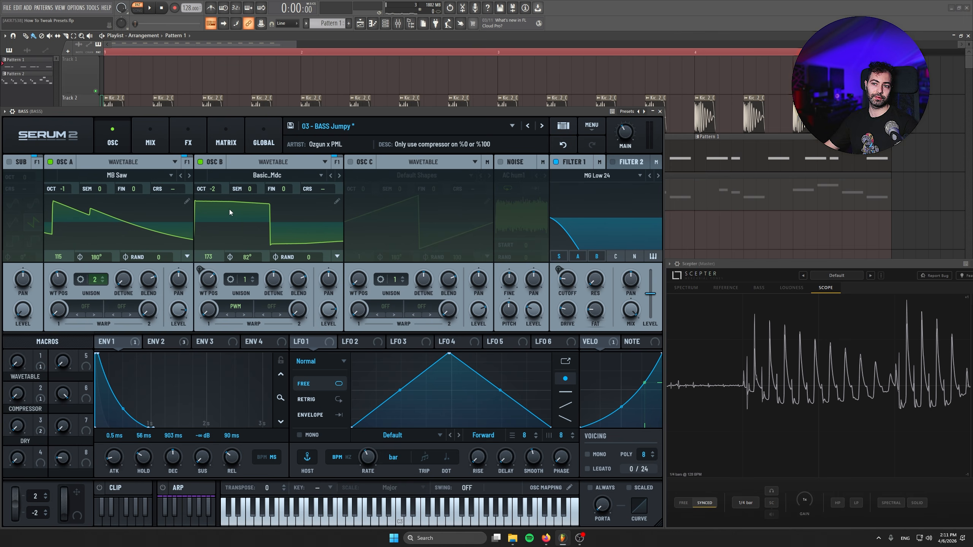
Enable oscillator C routed through Filter 1, and load the Analog wavetable Jno into it
{"action": "left_click", "coordinate": [350, 162]}
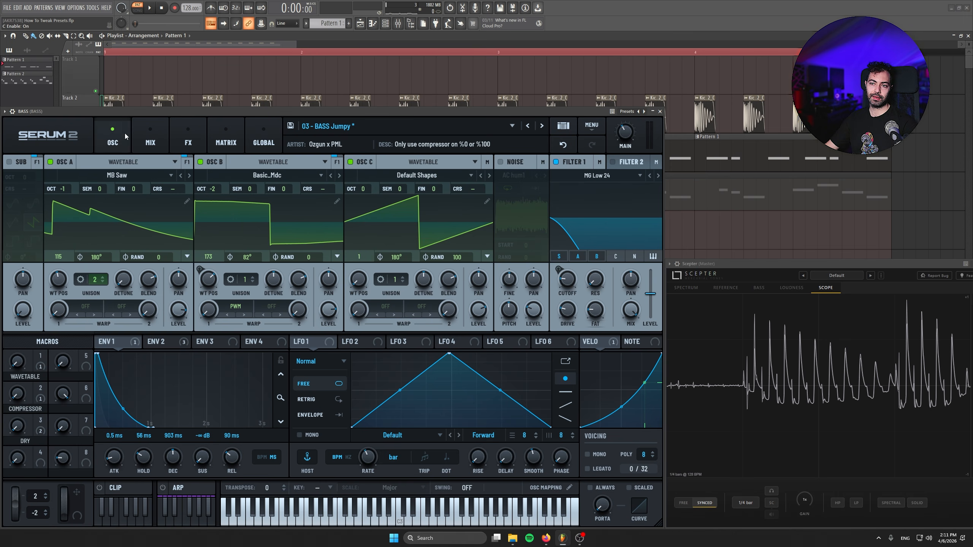
{"action": "left_click_drag", "start_coordinate": [367, 200], "coordinate": [368, 194]}
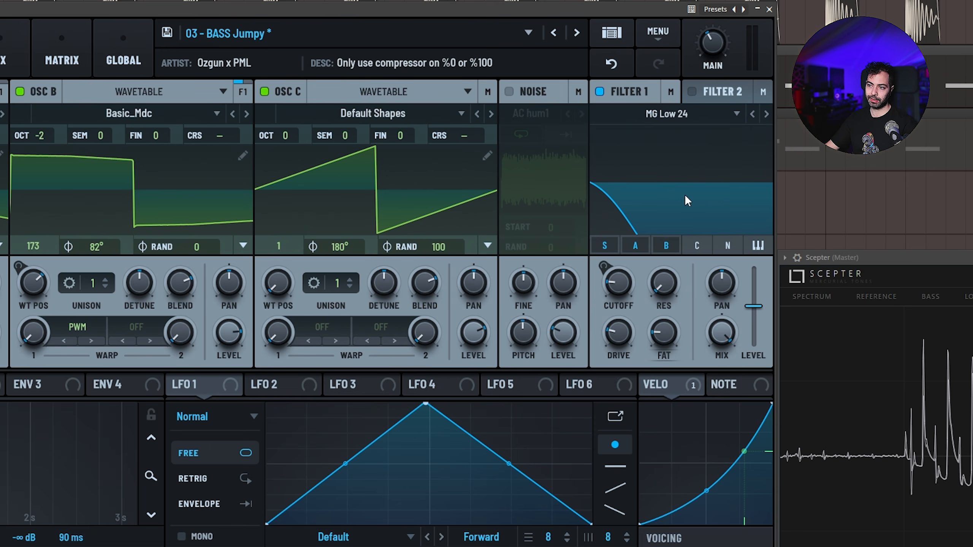
{"action": "left_click", "coordinate": [317, 109]}
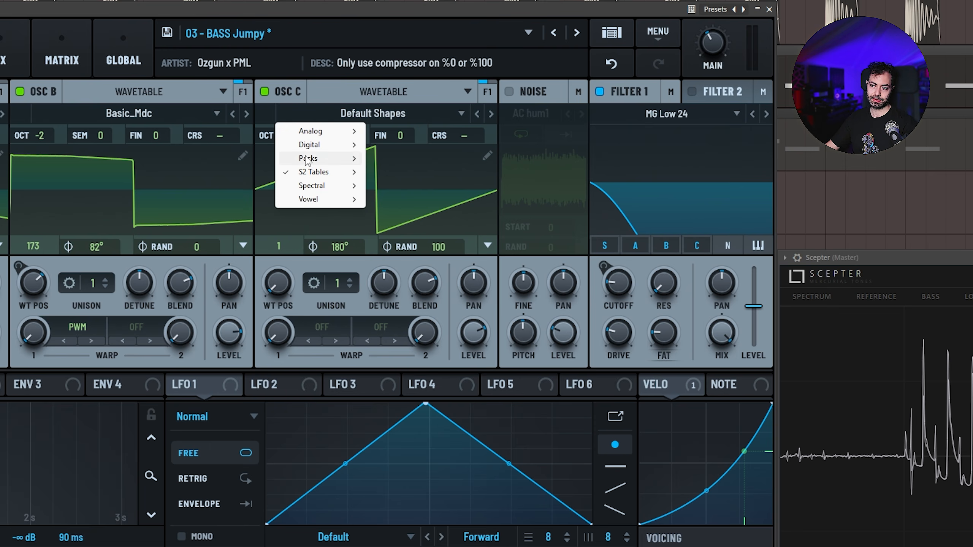
{"action": "mouse_move", "coordinate": [318, 132]}
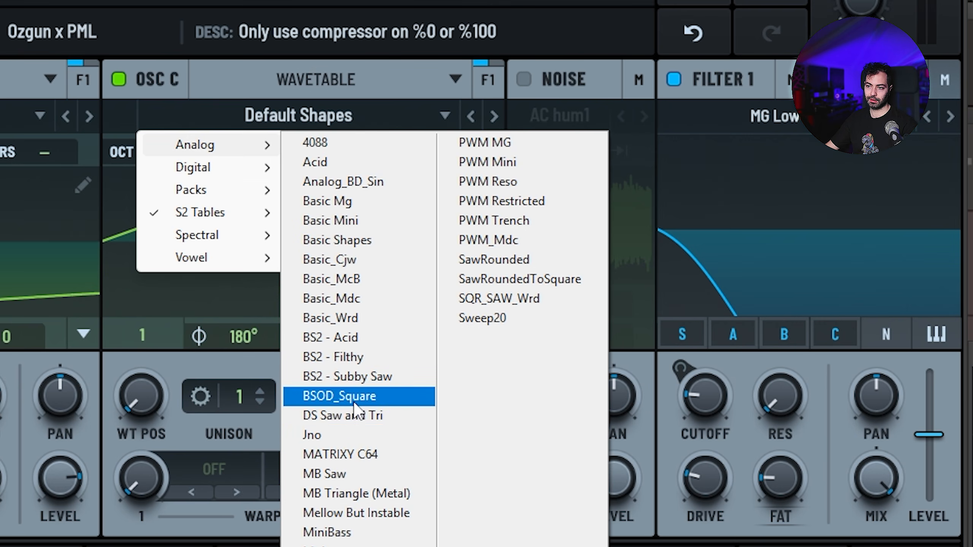
{"action": "left_click", "coordinate": [354, 435]}
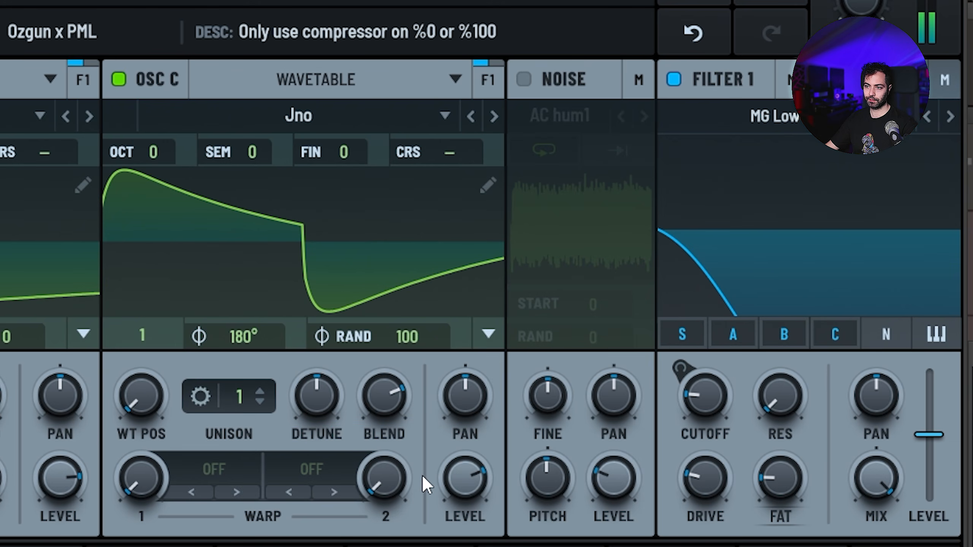
Set oscillator C's wavetable position to 7 and lower its level below the midpoint
{"action": "mouse_move", "coordinate": [475, 471]}
{"action": "left_click_drag", "start_coordinate": [475, 465], "coordinate": [430, 476]}
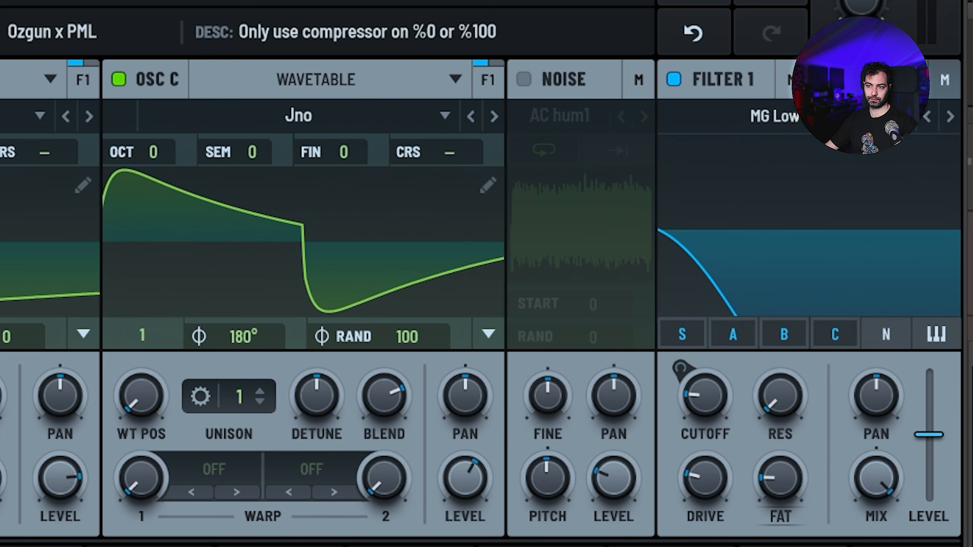
{"action": "left_click_drag", "start_coordinate": [159, 409], "coordinate": [140, 176]}
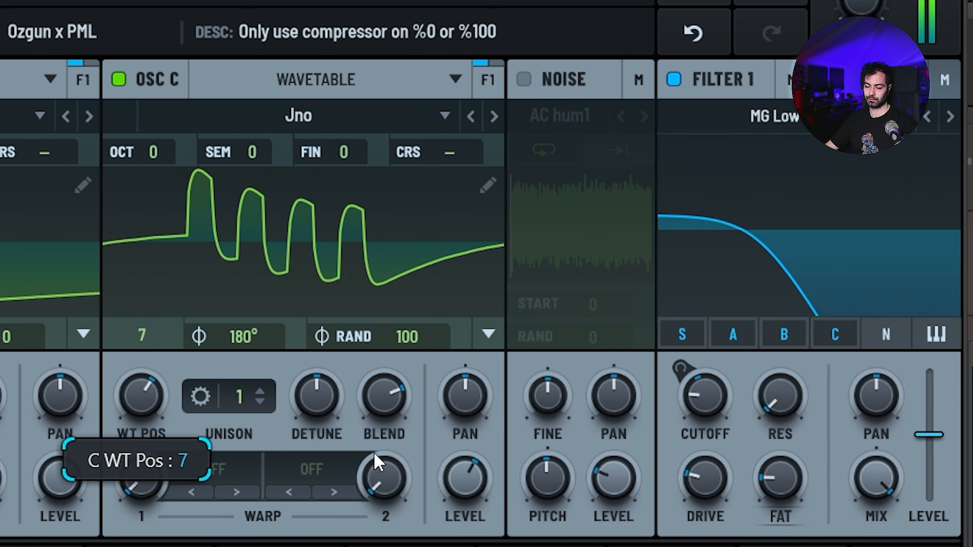
{"action": "left_click_drag", "start_coordinate": [466, 475], "coordinate": [459, 527]}
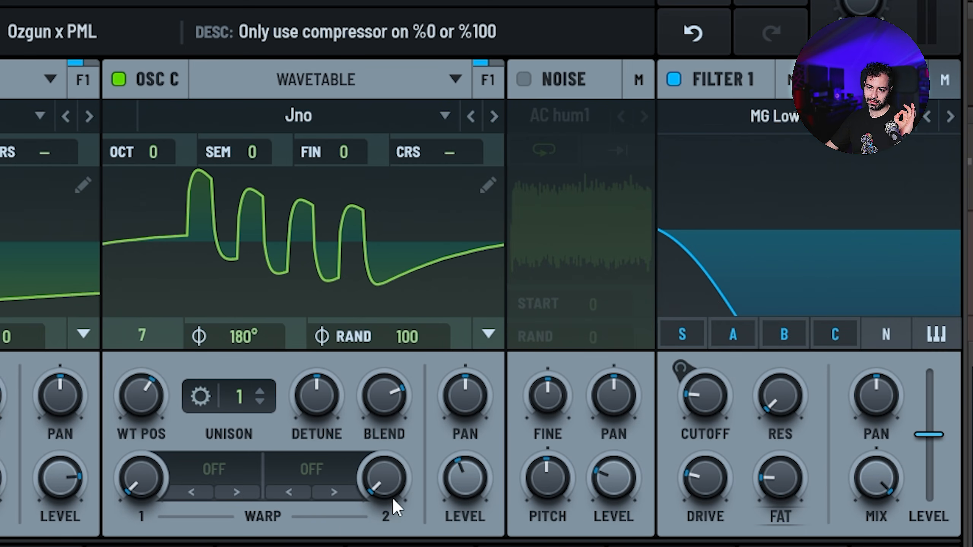
Apply a moderate amount of Asym distortion as oscillator C's first warp, and reduce the oscillator's level slightly
{"action": "left_click", "coordinate": [207, 470]}
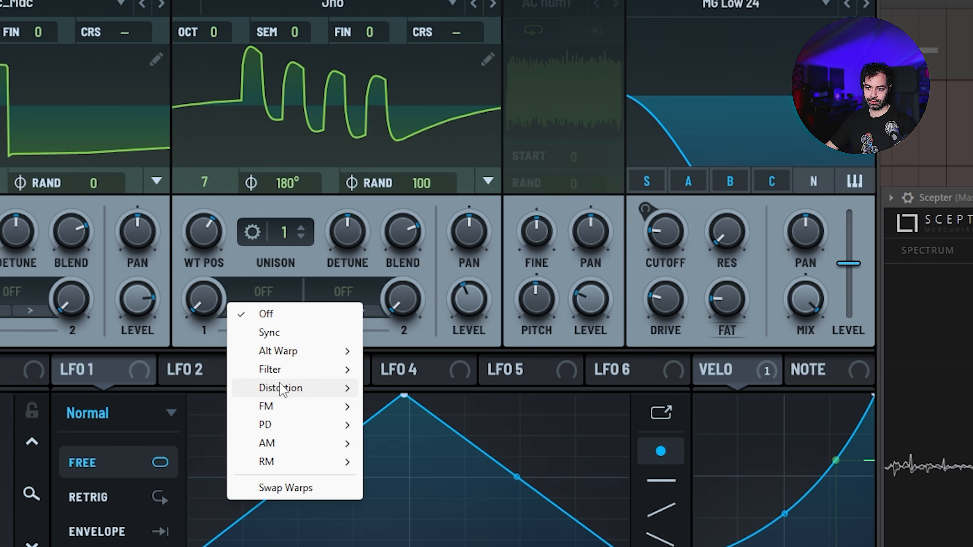
{"action": "mouse_move", "coordinate": [281, 388]}
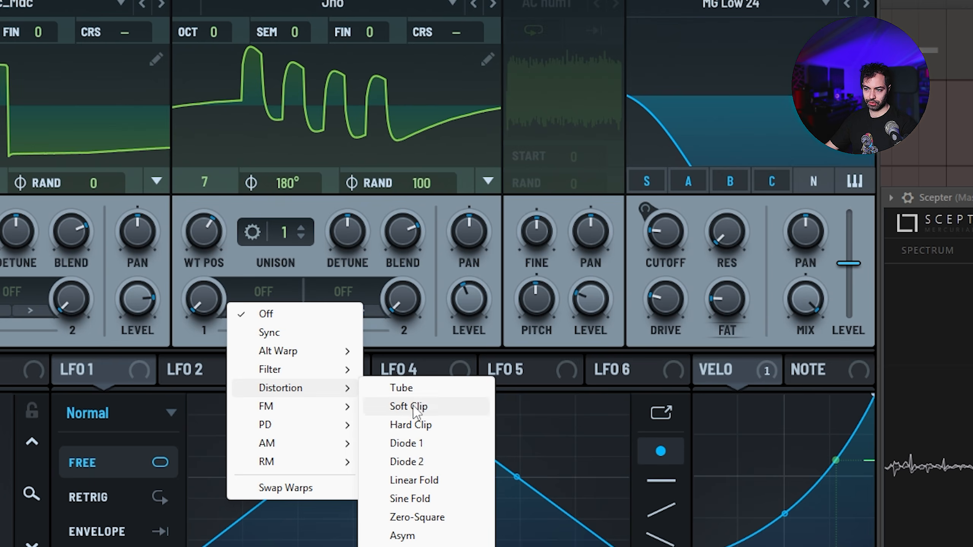
{"action": "left_click", "coordinate": [440, 543]}
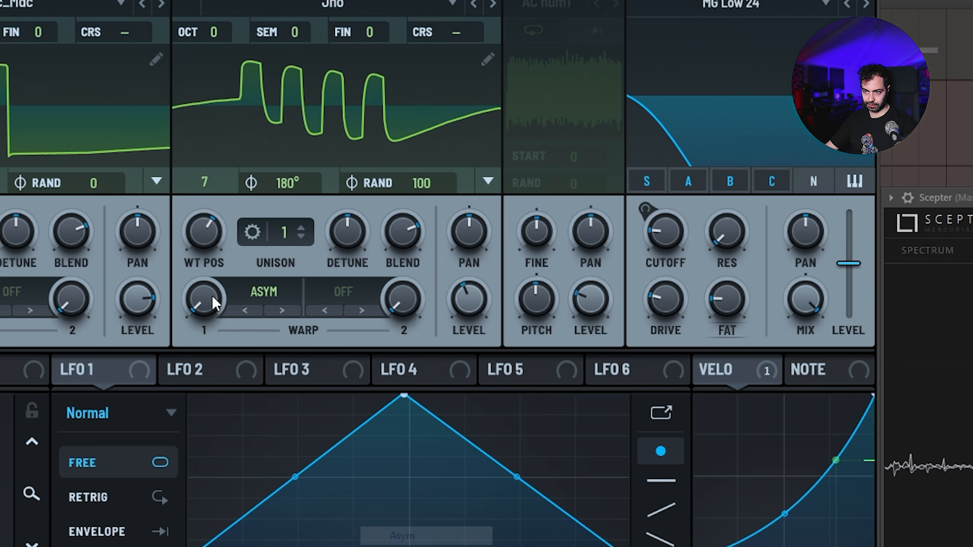
{"action": "left_click_drag", "start_coordinate": [217, 295], "coordinate": [188, 190]}
{"action": "left_click_drag", "start_coordinate": [480, 315], "coordinate": [472, 335]}
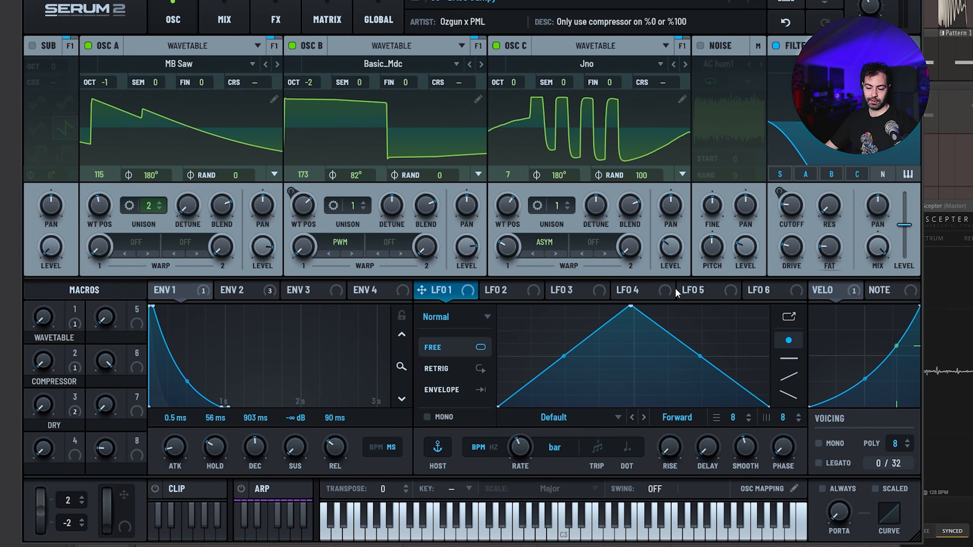
Assign LFO 5 to oscillator C's fine tuning with a very small modulation depth
{"action": "left_click", "coordinate": [725, 288]}
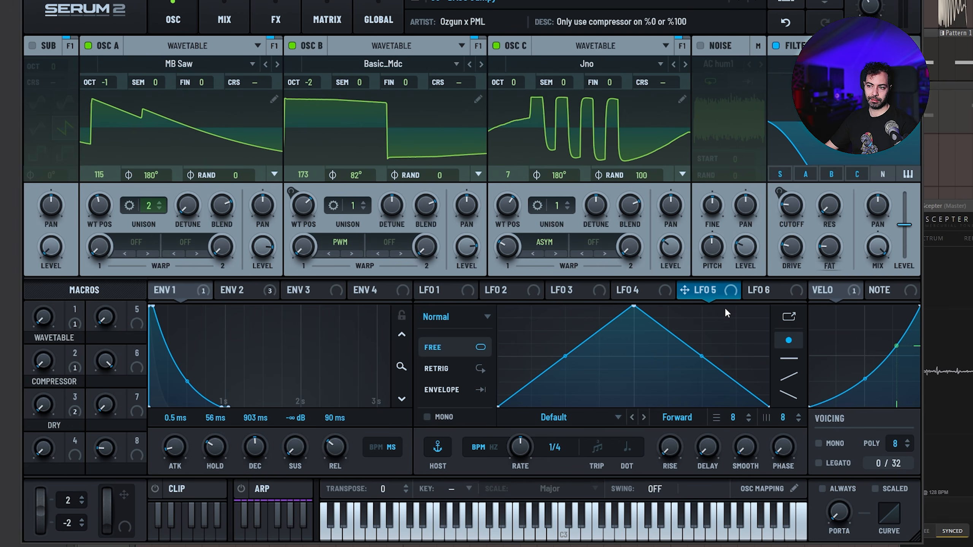
{"action": "left_click_drag", "start_coordinate": [731, 295], "coordinate": [632, 105]}
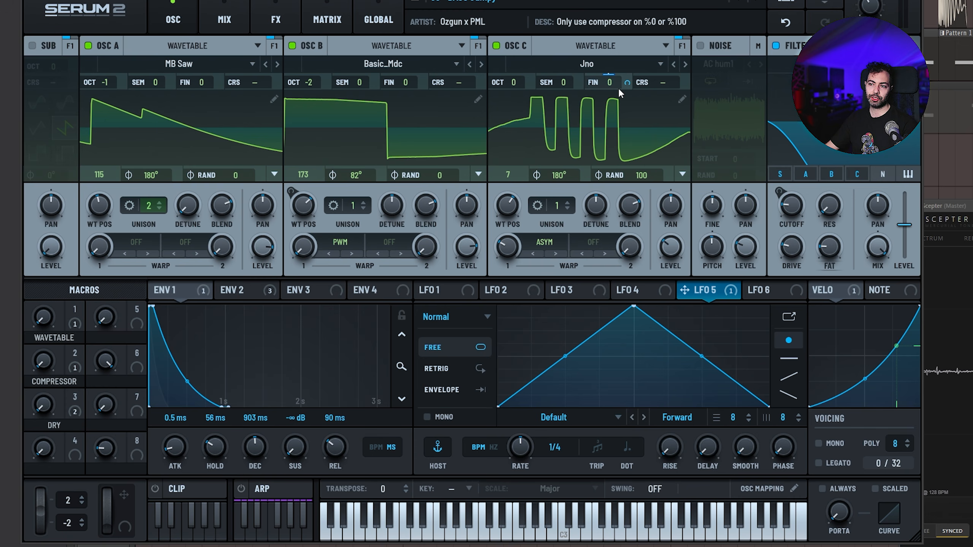
{"action": "left_click_drag", "start_coordinate": [625, 79], "coordinate": [628, 92]}
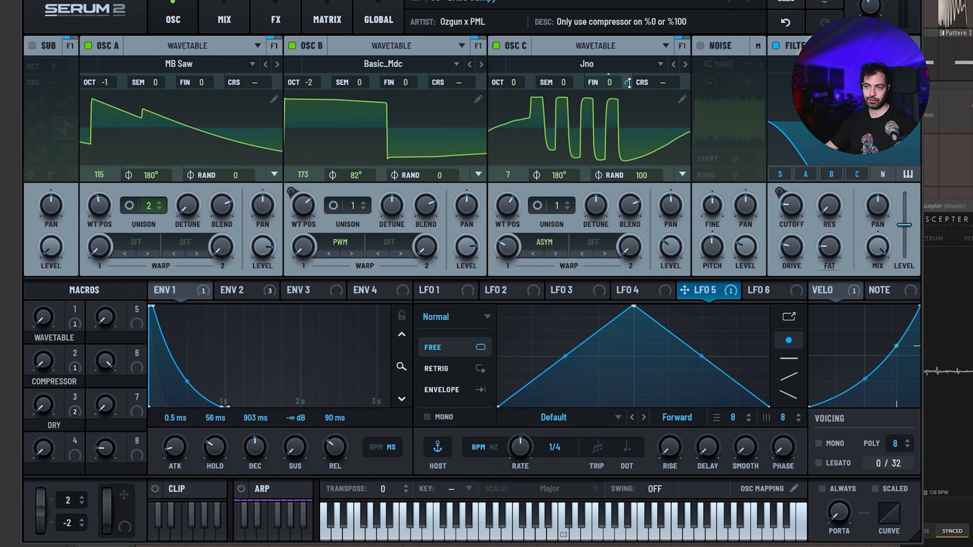
Audition exaggerated fine-tune modulation on oscillator C with its level at 86%, and reduce the modulation depth again
{"action": "left_click_drag", "start_coordinate": [626, 84], "coordinate": [625, 21]}
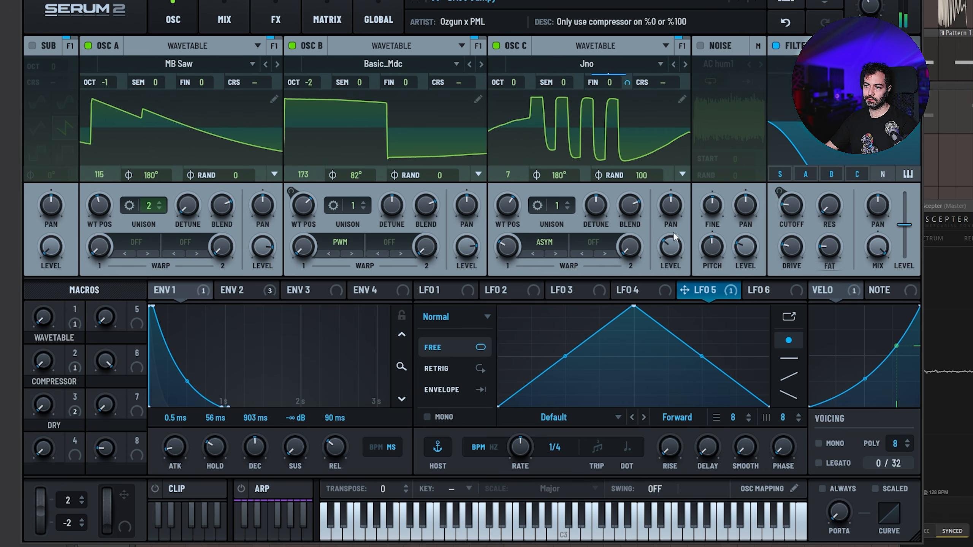
{"action": "left_click_drag", "start_coordinate": [669, 246], "coordinate": [668, 161]}
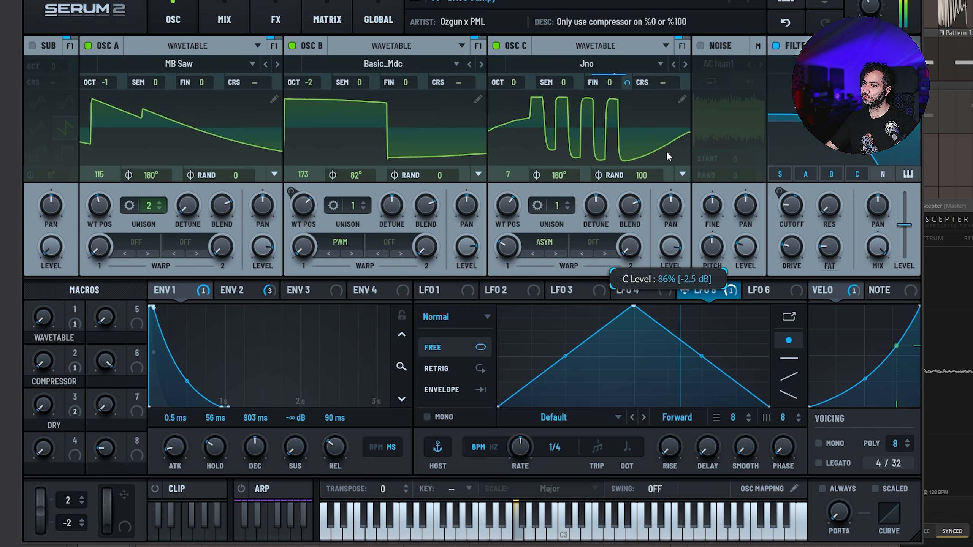
{"action": "left_click_drag", "start_coordinate": [628, 88], "coordinate": [628, 149]}
Lower oscillator C's level and assign LFO 5 to oscillator A's fine tuning with a small modulation depth
{"action": "left_click_drag", "start_coordinate": [670, 247], "coordinate": [225, 135]}
{"action": "left_click_drag", "start_coordinate": [229, 171], "coordinate": [230, 176]}
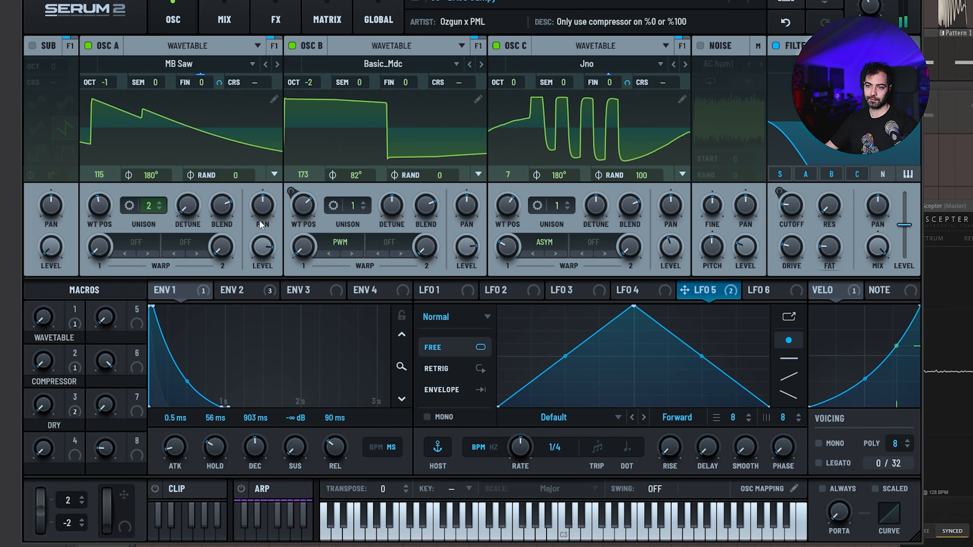
Raise oscillator A's level and, with oscillators B and C switched off, set LFO 5's modulation of its fine tuning to about 12%
{"action": "left_click_drag", "start_coordinate": [263, 245], "coordinate": [264, 215]}
{"action": "left_click", "coordinate": [292, 46]}
{"action": "left_click", "coordinate": [496, 46]}
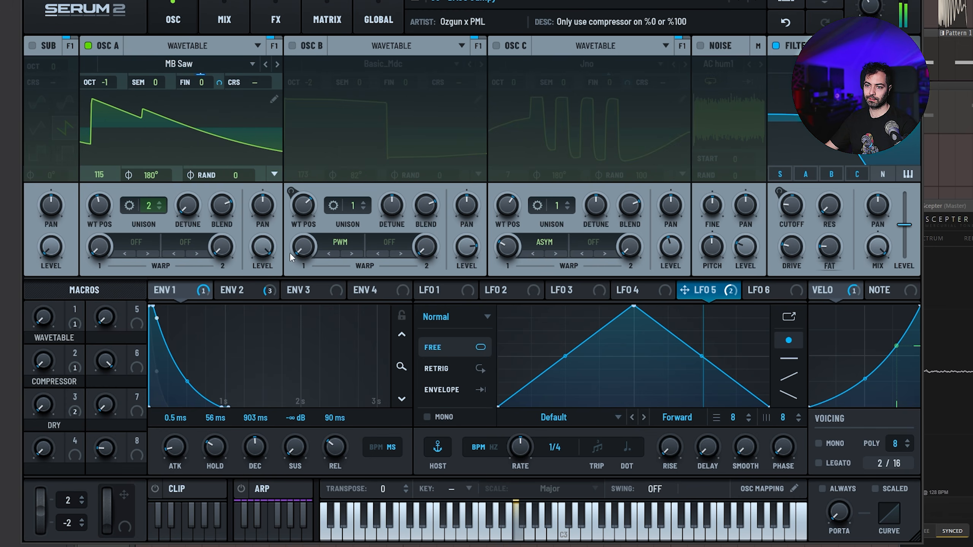
{"action": "mouse_move", "coordinate": [220, 82]}
{"action": "left_mouse_down"}
{"action": "mouse_move", "coordinate": [225, 74]}
{"action": "mouse_move", "coordinate": [228, 83]}
{"action": "left_mouse_up"}
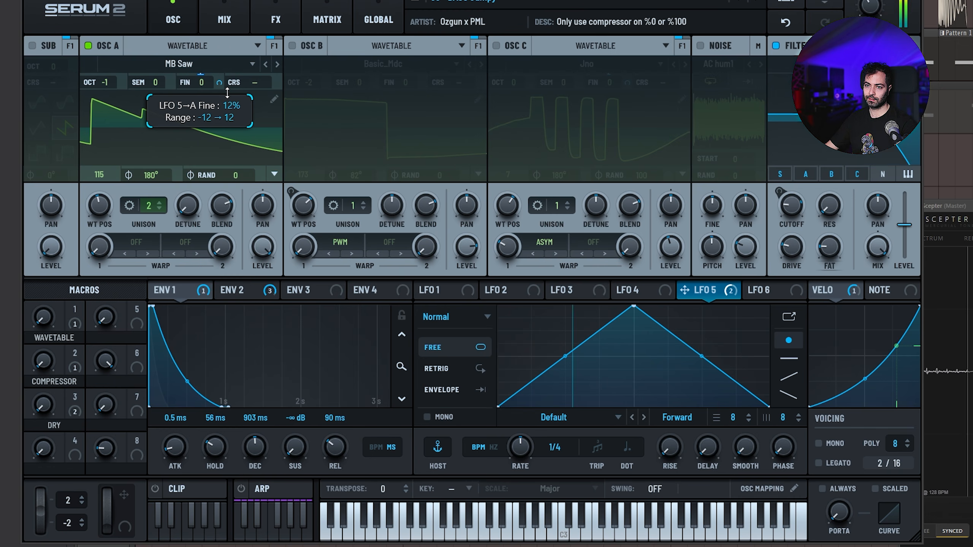
Switch oscillators B and C back on to hear all three oscillators together
{"action": "left_click", "coordinate": [292, 46]}
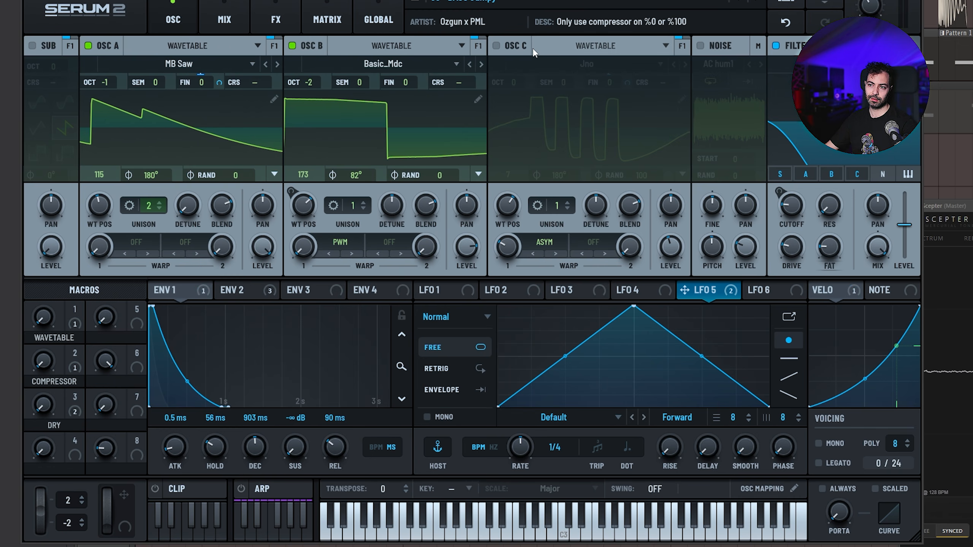
{"action": "left_click", "coordinate": [496, 46]}
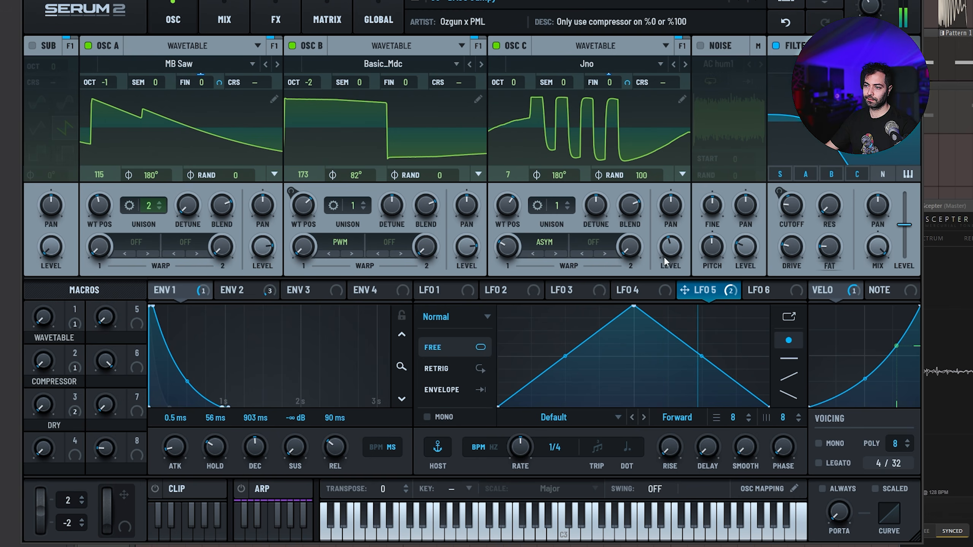
{"action": "mouse_move", "coordinate": [670, 265]}
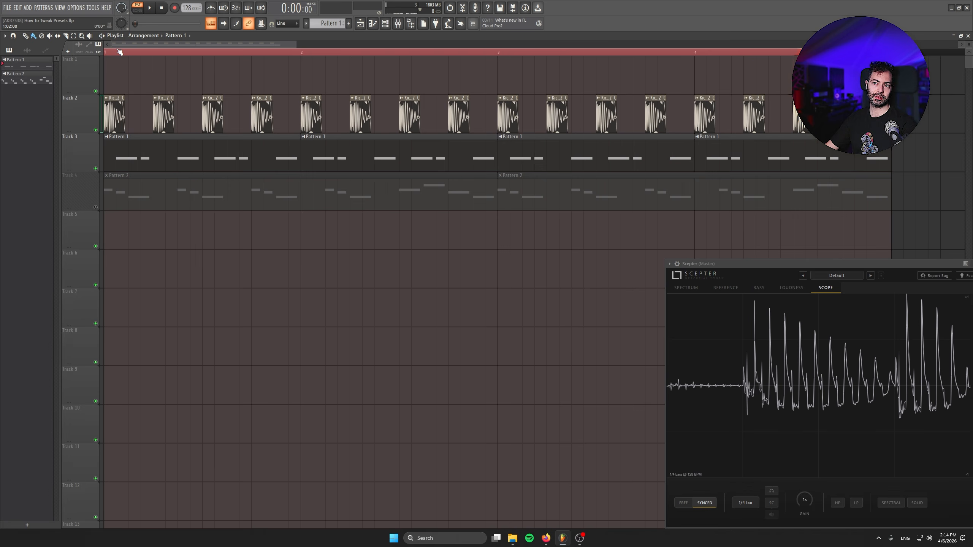
Play the arrangement with the kick to compare the original BASS Jumpy preset with the tweaked version
{"action": "key", "text": "space"}
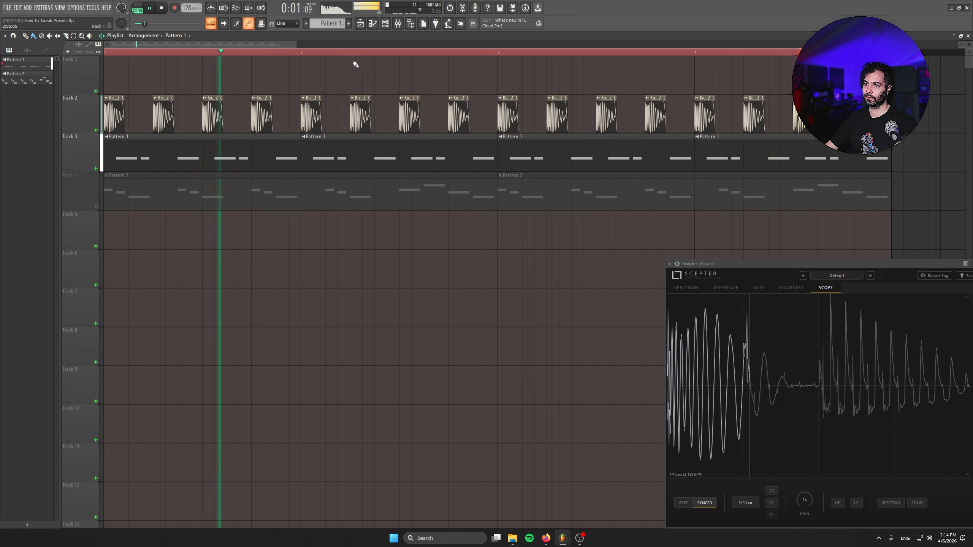
{"action": "left_click", "coordinate": [398, 24]}
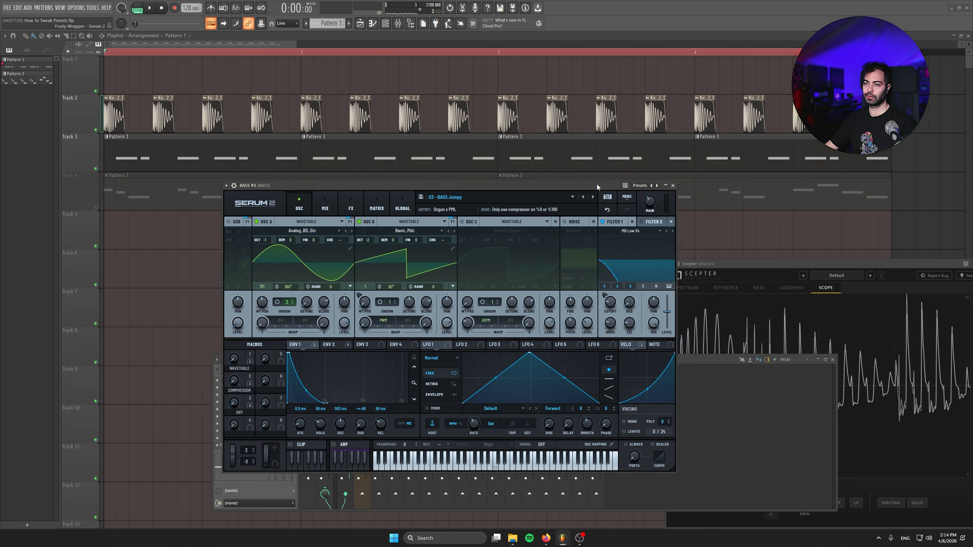
{"action": "left_click_drag", "start_coordinate": [597, 184], "coordinate": [429, 194]}
{"action": "key", "text": "space"}
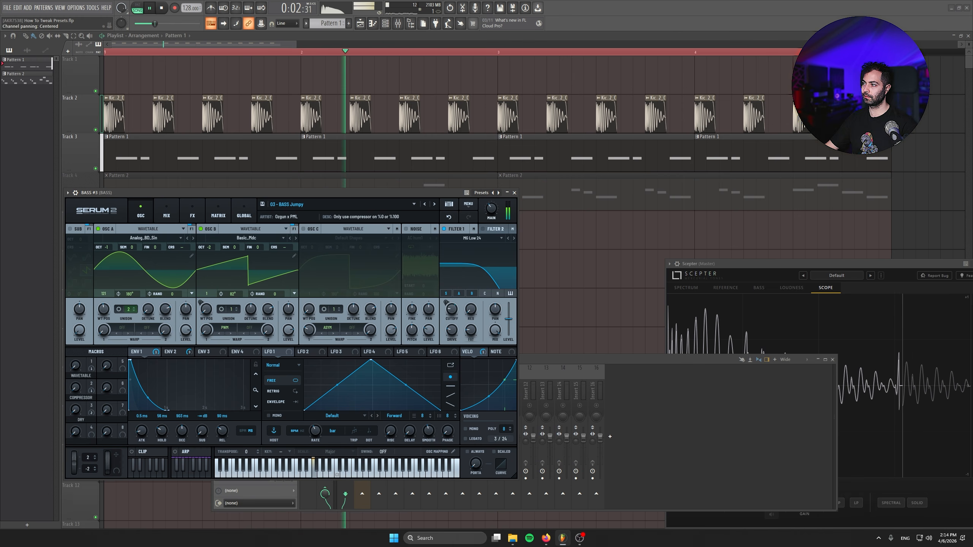
{"action": "key", "text": "space"}
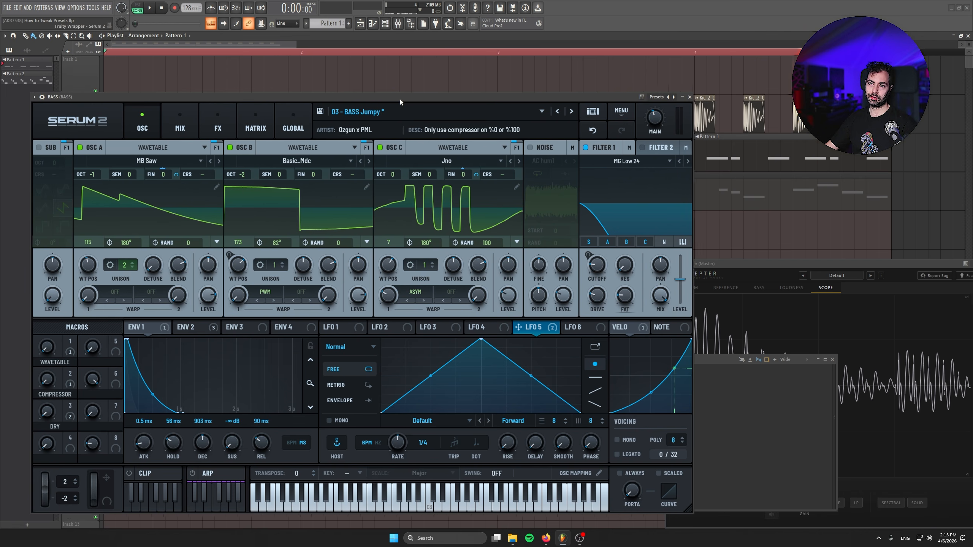
{"action": "left_click_drag", "start_coordinate": [400, 99], "coordinate": [375, 199]}
{"action": "key", "text": "space"}
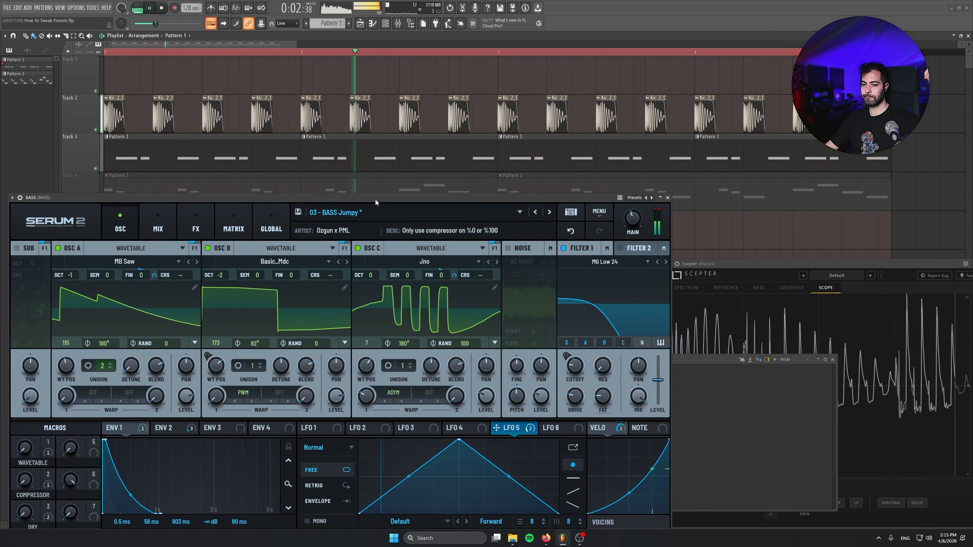
{"action": "key", "text": "space"}
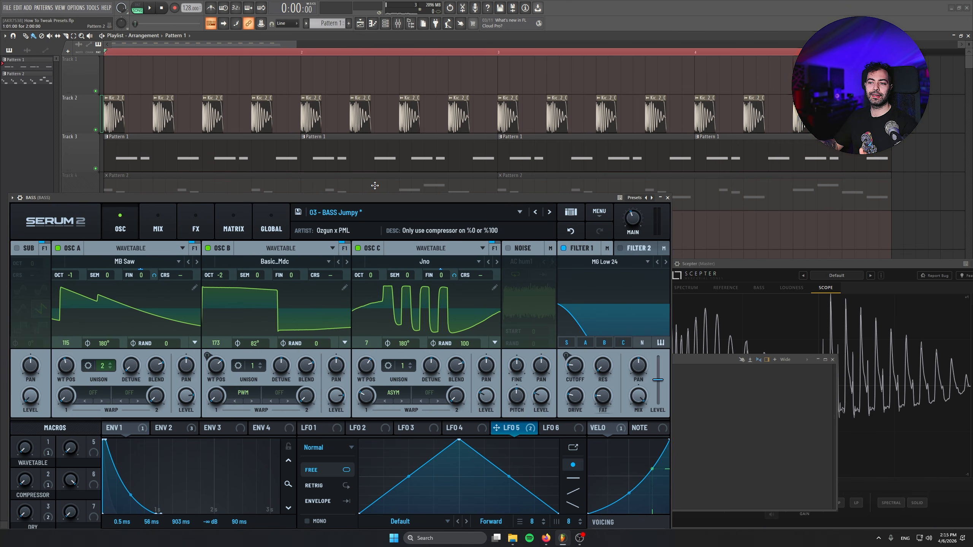
With the compressor macro at 100, set the multiband compressor's threshold to -8.6 dB and its high band to -5.5 during playback
{"action": "left_click_drag", "start_coordinate": [375, 186], "coordinate": [401, 137]}
{"action": "key", "text": "space"}
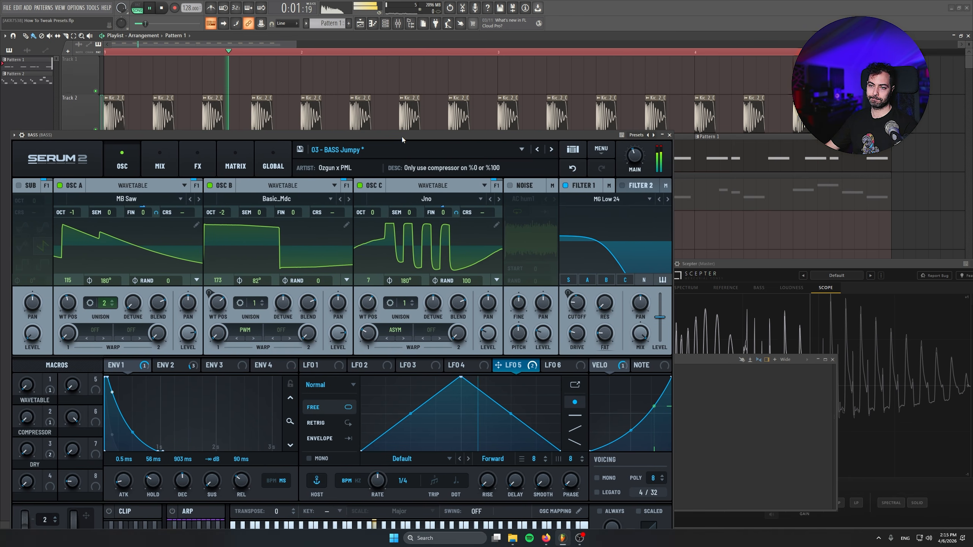
{"action": "left_click", "coordinate": [161, 157]}
{"action": "left_click", "coordinate": [198, 161]}
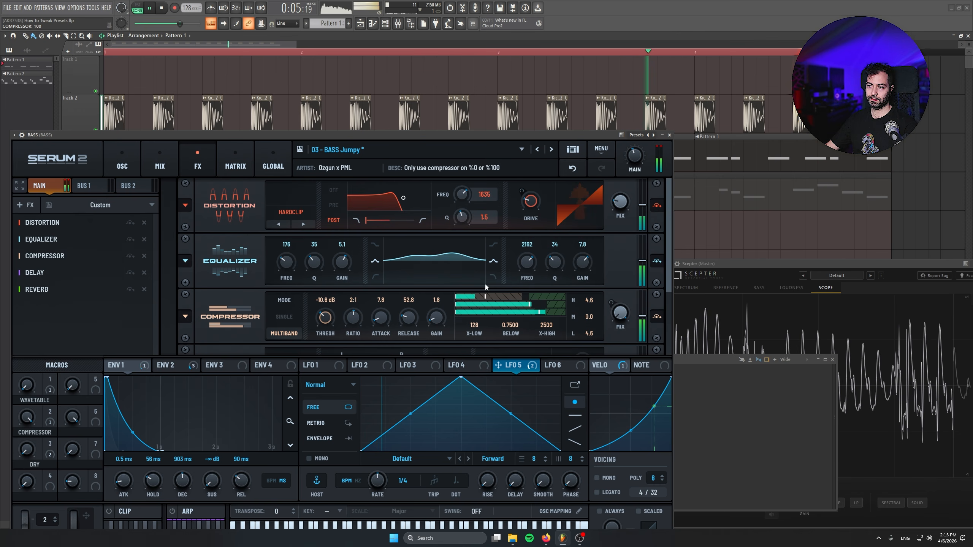
{"action": "mouse_move", "coordinate": [326, 320]}
{"action": "left_mouse_down"}
{"action": "mouse_move", "coordinate": [315, 282]}
{"action": "mouse_move", "coordinate": [317, 323]}
{"action": "left_mouse_up"}
{"action": "left_click_drag", "start_coordinate": [590, 302], "coordinate": [591, 337]}
{"action": "key", "text": "space"}
{"action": "left_click_drag", "start_coordinate": [334, 135], "coordinate": [340, 106]}
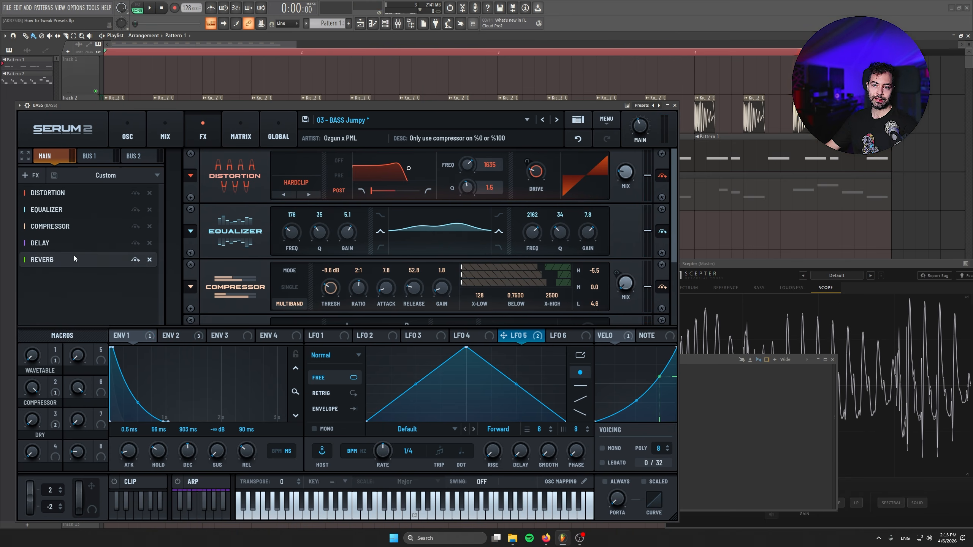
Audition the bass with the new compressor settings and return to the oscillator page
{"action": "key", "text": "space"}
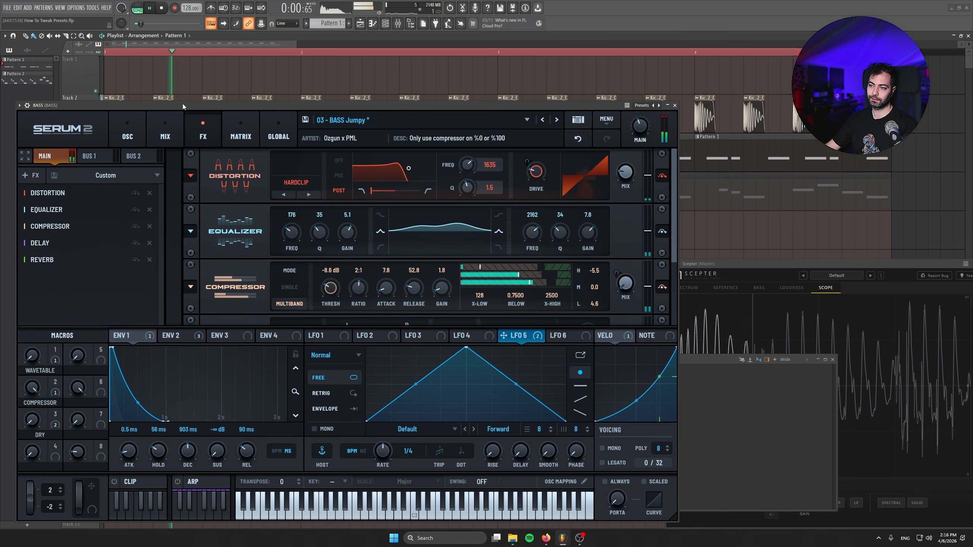
{"action": "left_click", "coordinate": [130, 128]}
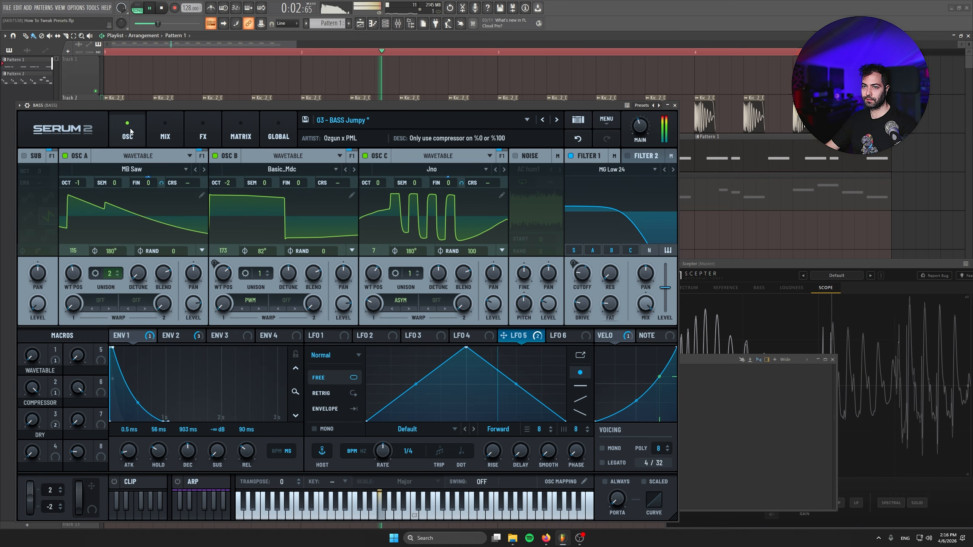
{"action": "key", "text": "space"}
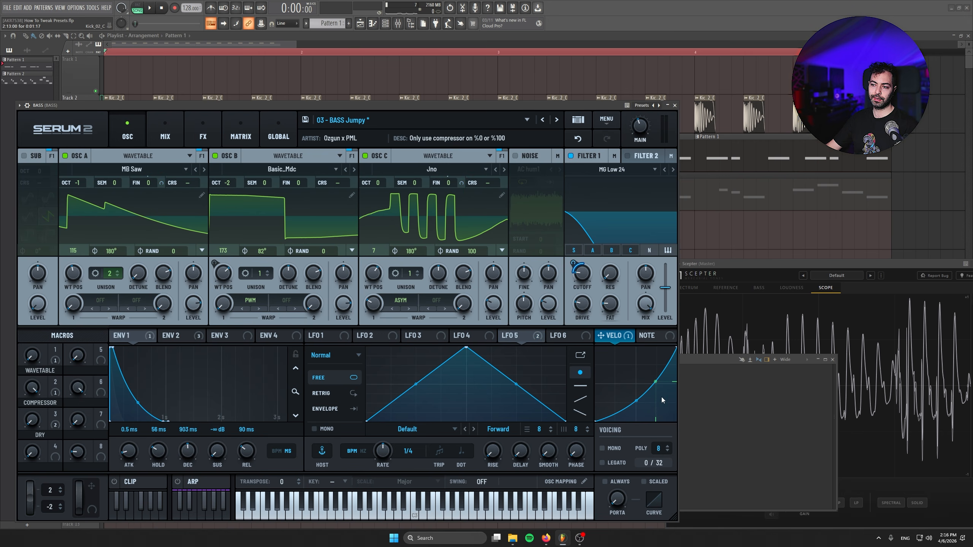
Review the velocity routing to Filter 1's frequency in the modulation matrix
{"action": "left_click", "coordinate": [230, 130]}
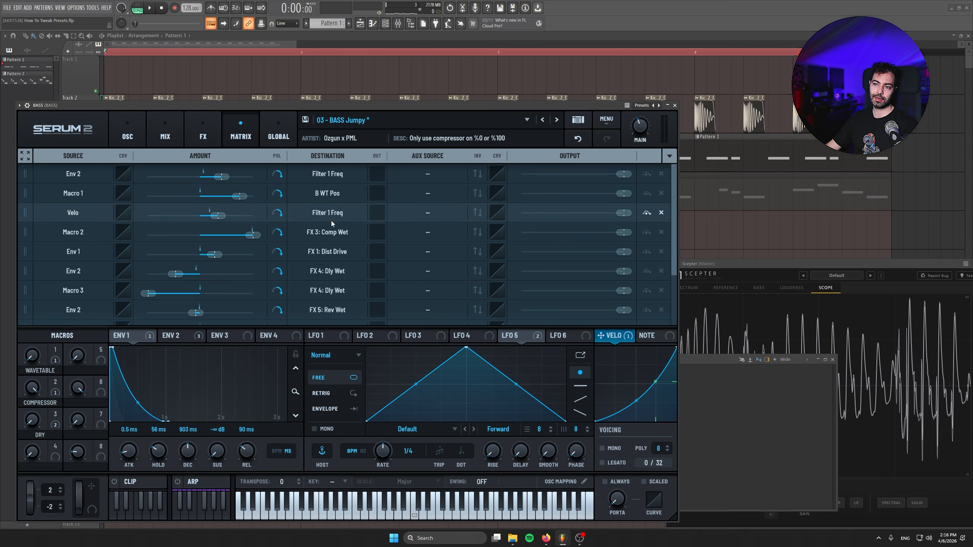
{"action": "left_click", "coordinate": [120, 122]}
{"action": "key", "text": "Escape"}
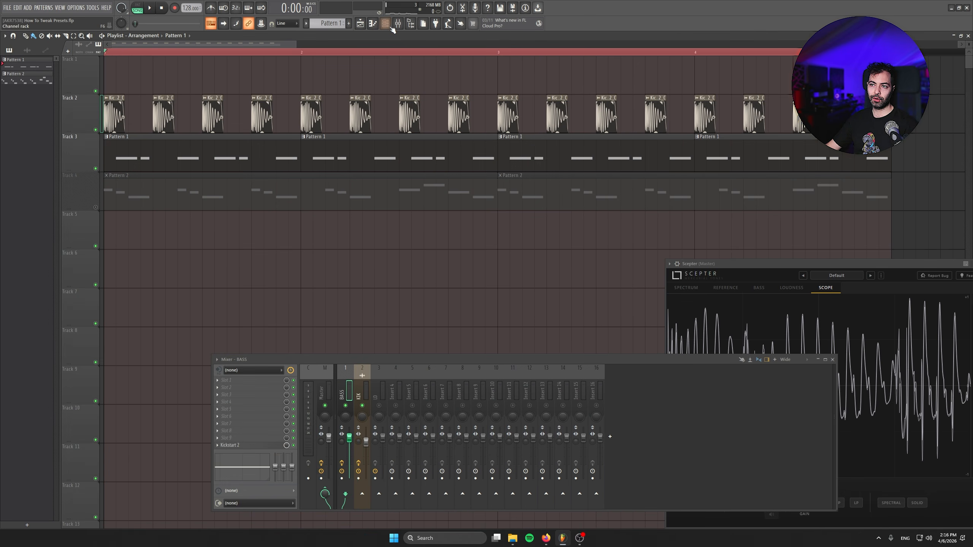
Open the bass piano roll beside the synth and play the pattern on its own to examine how note velocity affects the filter
{"action": "key", "text": "F7"}
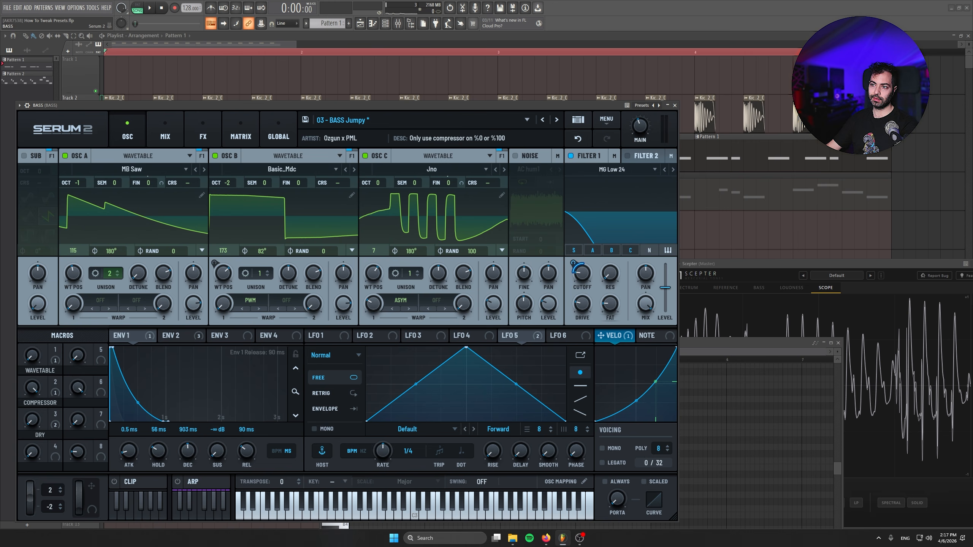
{"action": "left_click_drag", "start_coordinate": [736, 344], "coordinate": [866, 195]}
{"action": "key", "text": "space"}
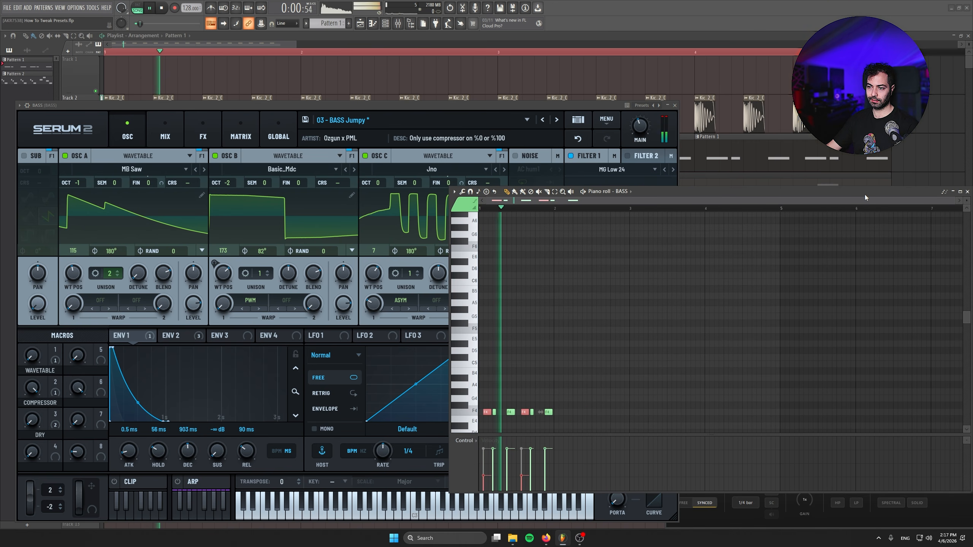
{"action": "key", "text": "l"}
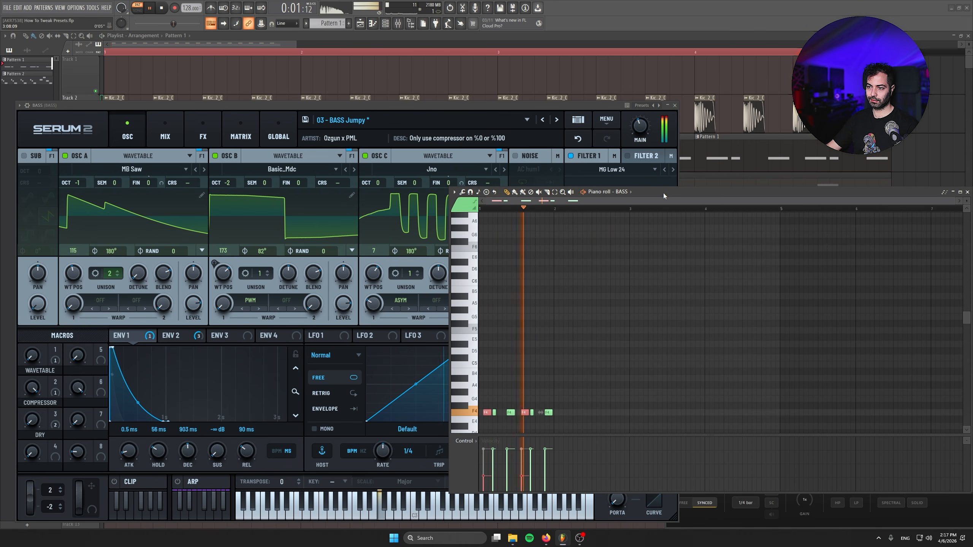
{"action": "left_click_drag", "start_coordinate": [665, 196], "coordinate": [605, 143]}
{"action": "left_click_drag", "start_coordinate": [628, 259], "coordinate": [636, 190]}
{"action": "scroll", "coordinate": [519, 309], "scroll_direction": "up", "scroll_amount": 4}
{"action": "left_click_drag", "start_coordinate": [762, 294], "coordinate": [873, 283]}
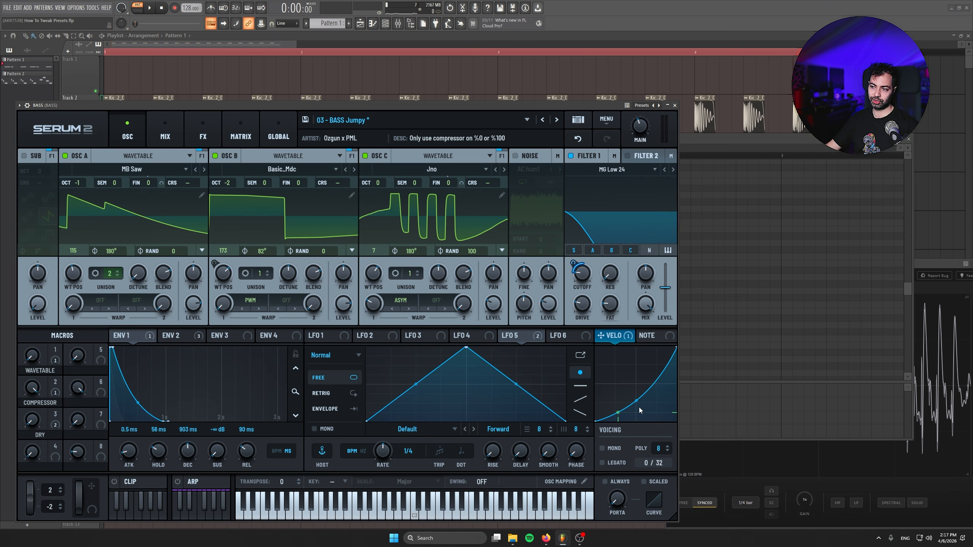
Remove all of the velocity source's destinations and assign velocity to Filter 1's cutoff again with a larger modulation depth
{"action": "right_click", "coordinate": [628, 337]}
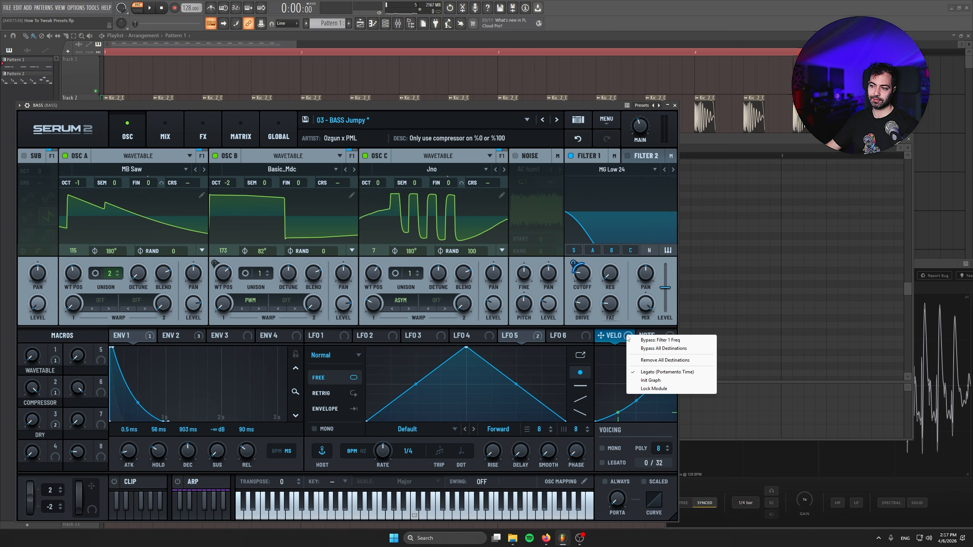
{"action": "left_click", "coordinate": [642, 361]}
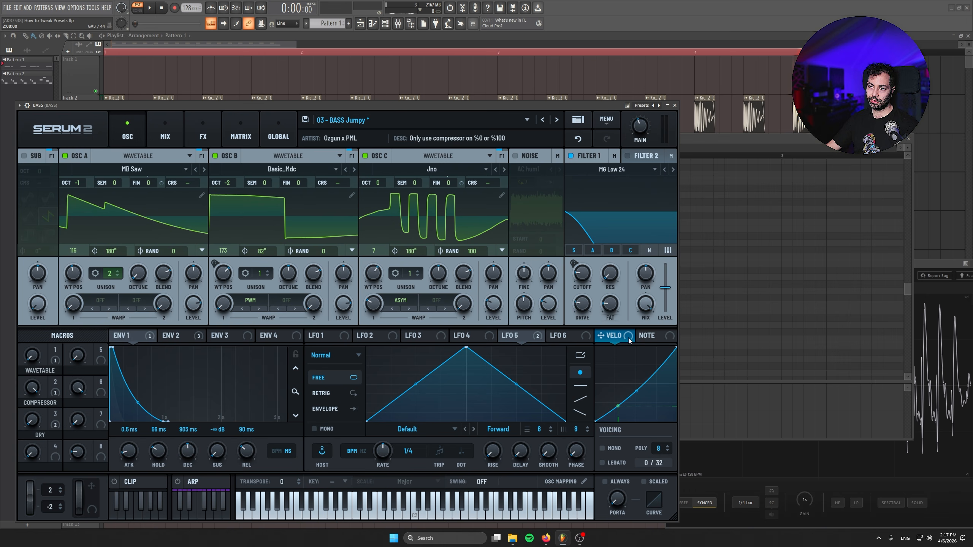
{"action": "left_click_drag", "start_coordinate": [628, 276], "coordinate": [581, 270]}
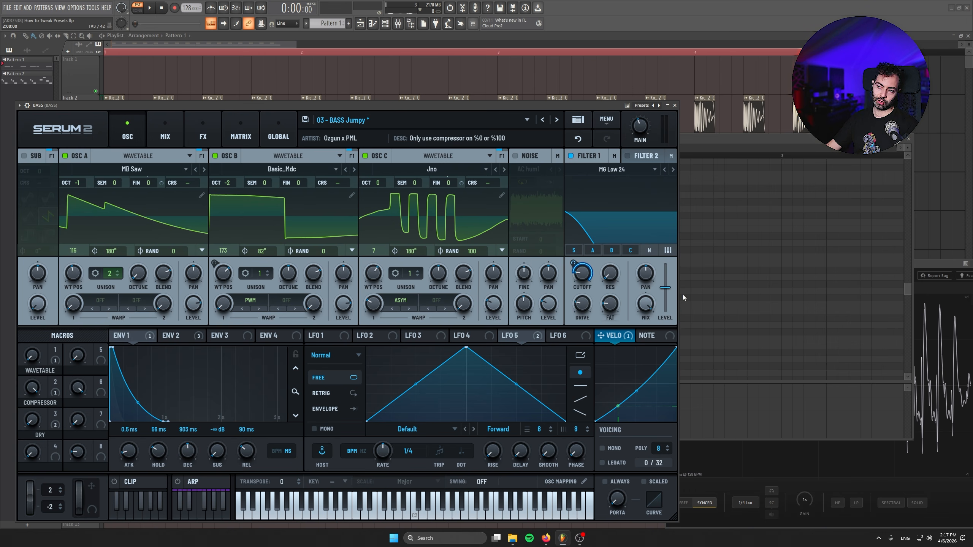
Arrange the synth and piano roll side by side, and audition the first bass note with its velocity lowered and raised again
{"action": "left_click_drag", "start_coordinate": [481, 102], "coordinate": [246, 75]}
{"action": "left_click", "coordinate": [617, 144]}
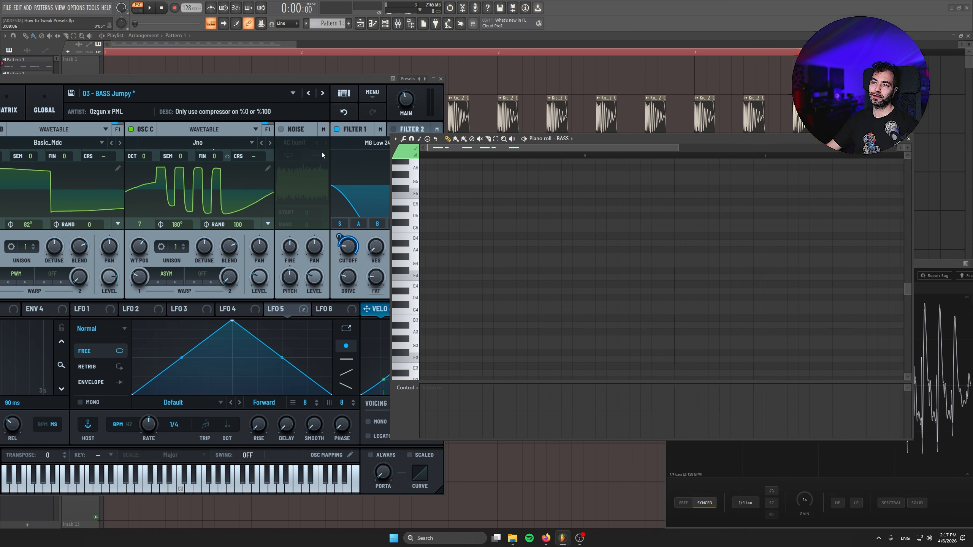
{"action": "left_click_drag", "start_coordinate": [604, 143], "coordinate": [707, 146]}
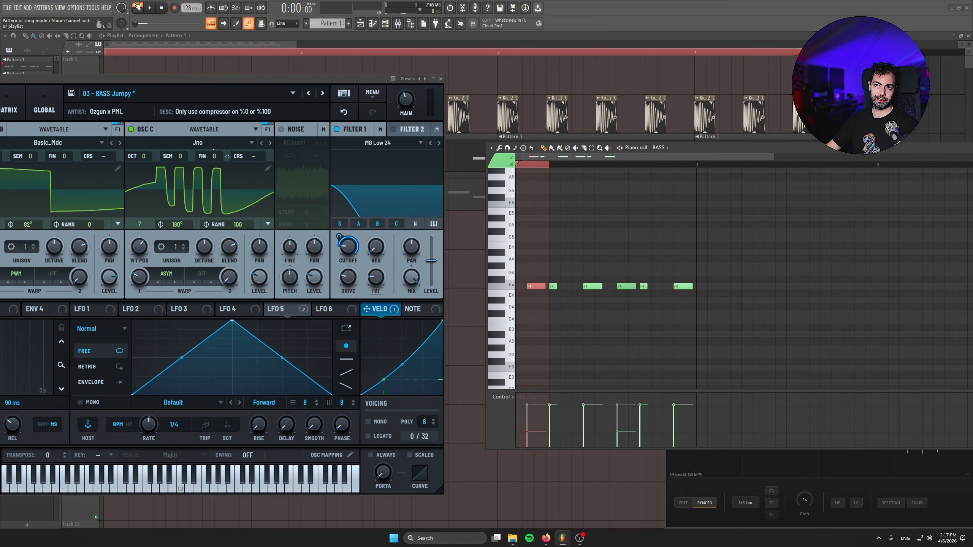
{"action": "key", "text": "space"}
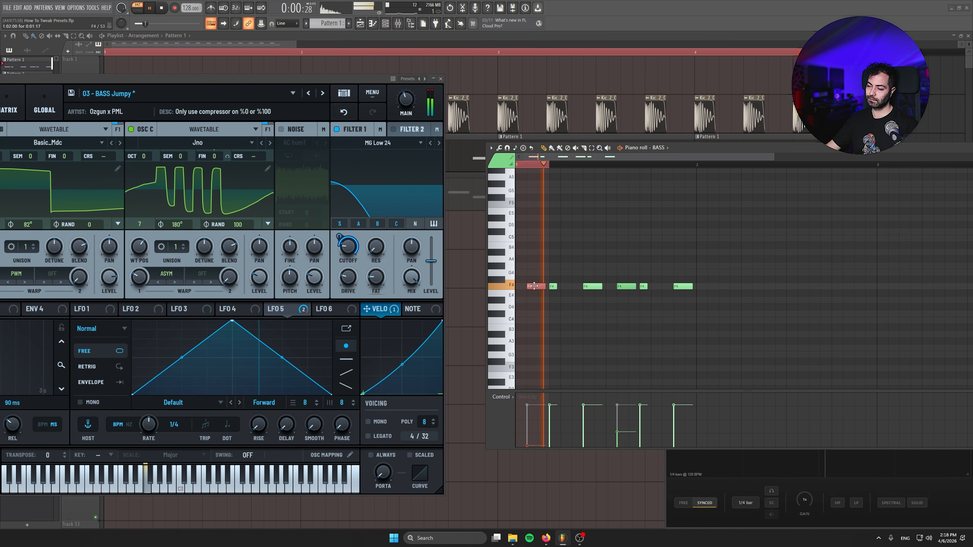
{"action": "scroll", "coordinate": [534, 286], "scroll_direction": "up", "scroll_amount": 3}
{"action": "left_click", "coordinate": [538, 164]}
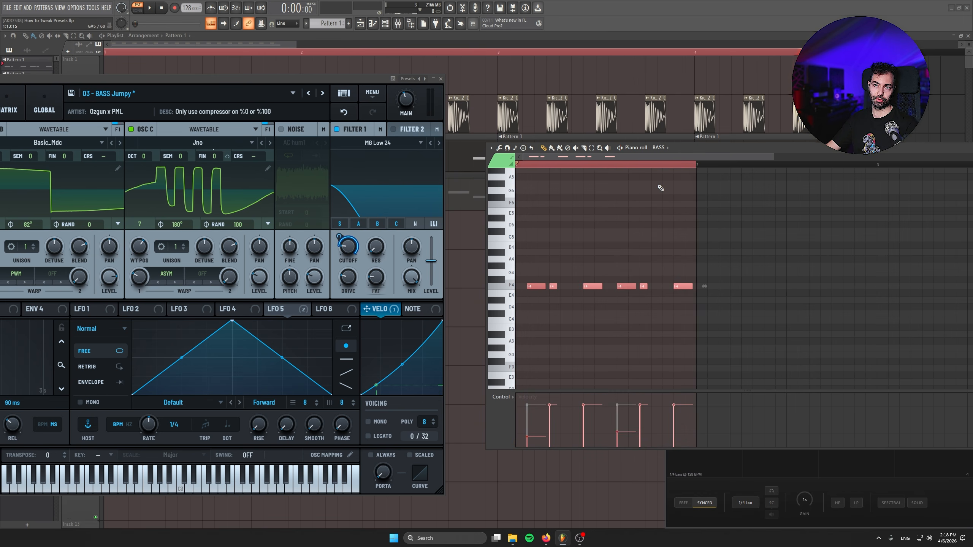
Audition the pattern with all bass note velocities lowered, and raise them back to high values
{"action": "left_click", "coordinate": [601, 264], "text": "ctrl"}
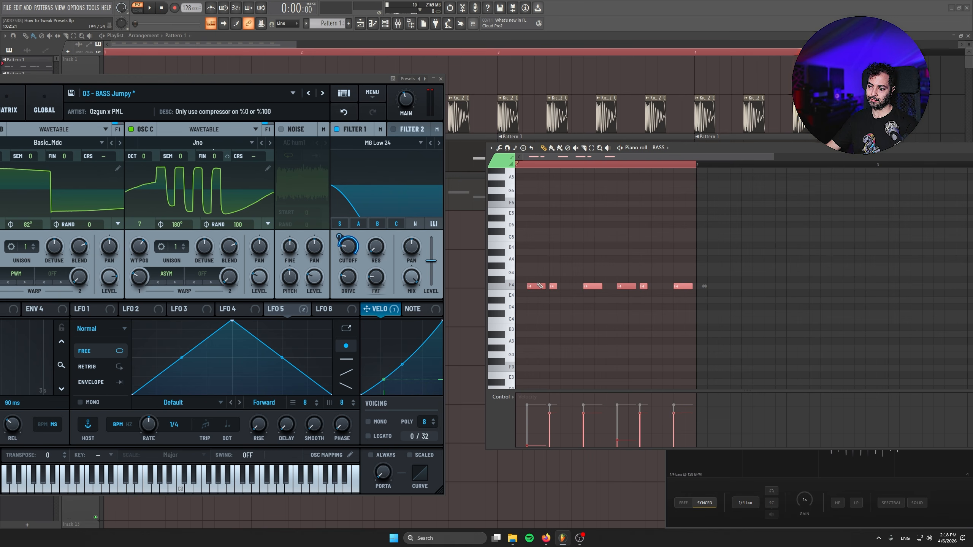
{"action": "key", "text": "space"}
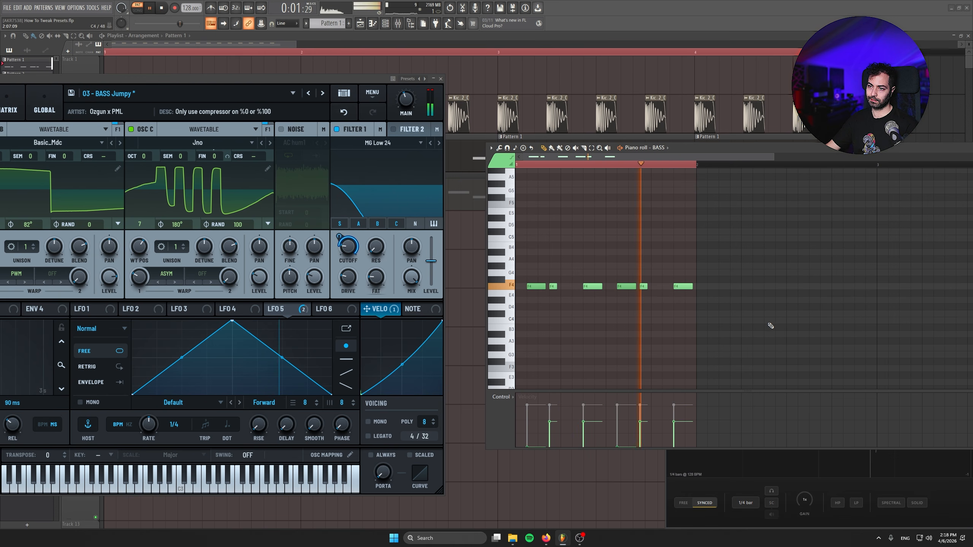
{"action": "left_click_drag", "start_coordinate": [747, 315], "coordinate": [517, 241]}
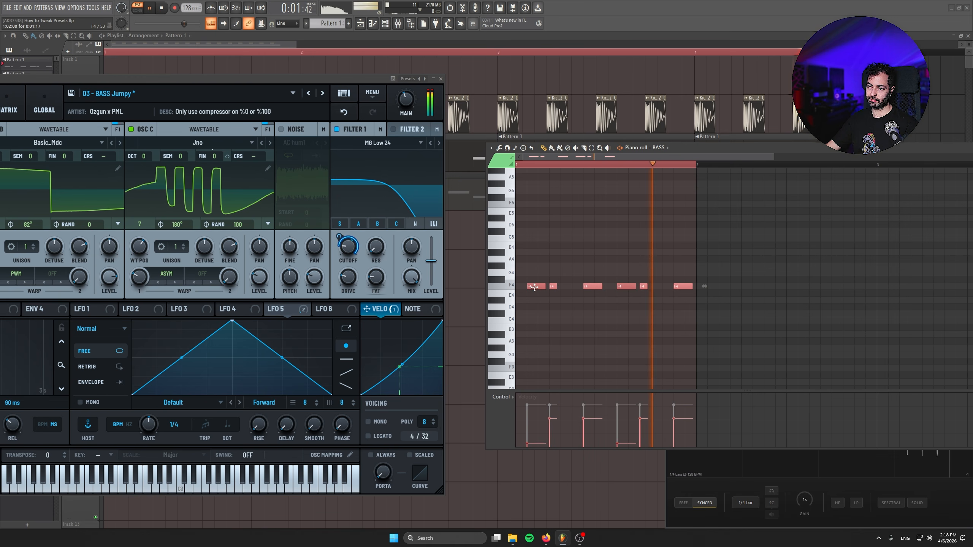
{"action": "left_click", "coordinate": [630, 261], "text": "ctrl"}
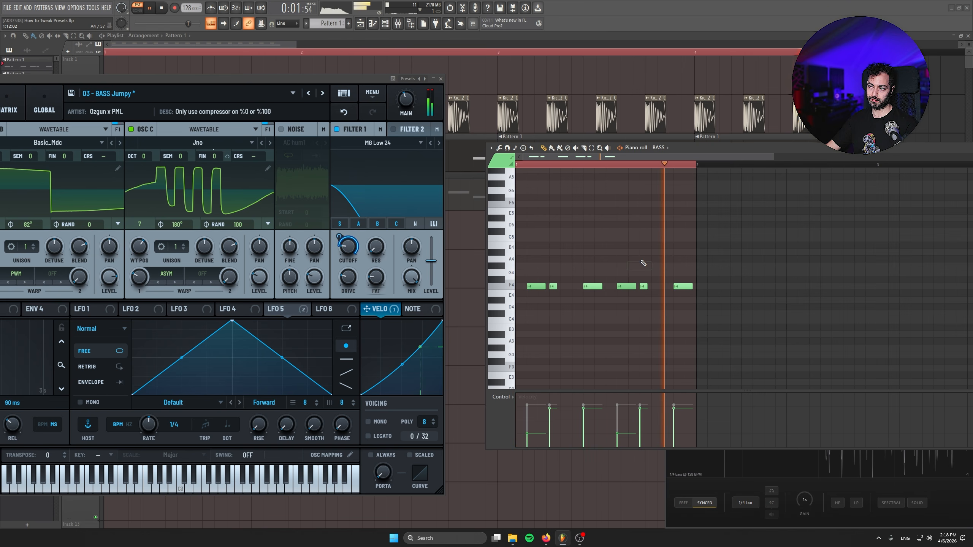
{"action": "key", "text": "space"}
Add a short G4 note above the end of the fourth F4 note, and play the bass within the full song
{"action": "mouse_move", "coordinate": [631, 272]}
{"action": "left_mouse_down"}
{"action": "mouse_move", "coordinate": [629, 264]}
{"action": "mouse_move", "coordinate": [637, 270]}
{"action": "left_mouse_up"}
{"action": "left_click_drag", "start_coordinate": [362, 249], "coordinate": [340, 262]}
{"action": "left_click", "coordinate": [441, 79]}
{"action": "left_click", "coordinate": [138, 9]}
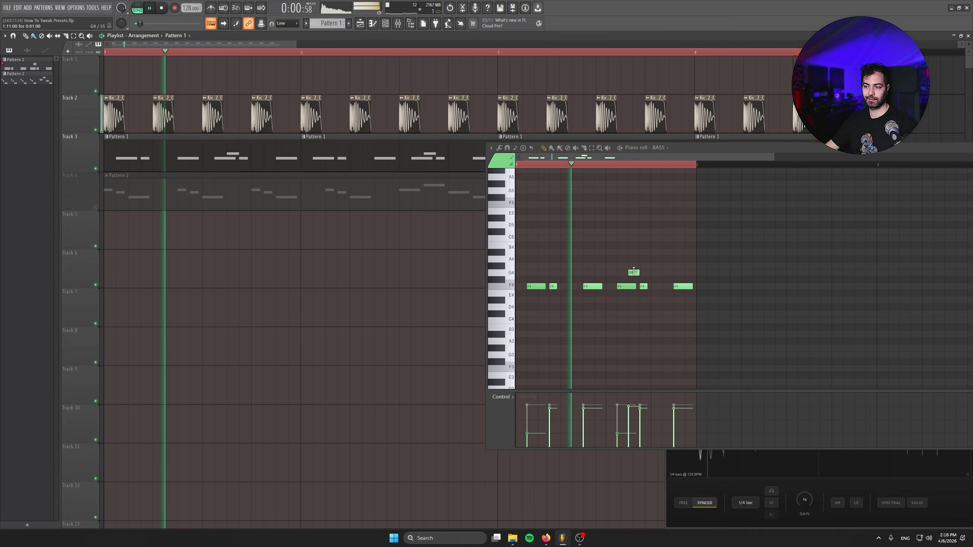
Stop playback and repeat the one-bar bass phrase across four bars in the piano roll
{"action": "key", "text": "space"}
{"action": "left_click_drag", "start_coordinate": [430, 248], "coordinate": [330, 322]}
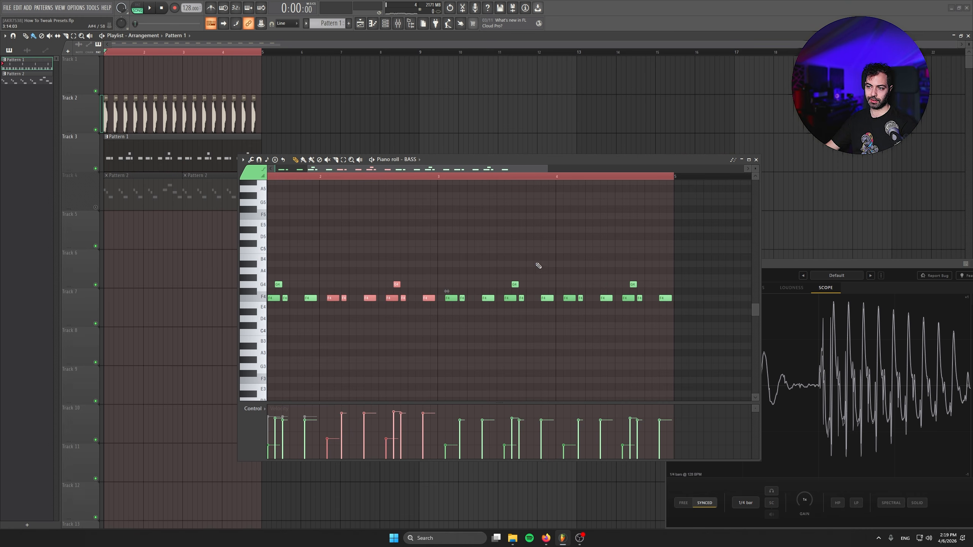
Raise the velocities of the bass notes in bar 3 and bar 4, increasing with each bar, and audition the pattern
{"action": "left_click_drag", "start_coordinate": [558, 262], "coordinate": [447, 307]}
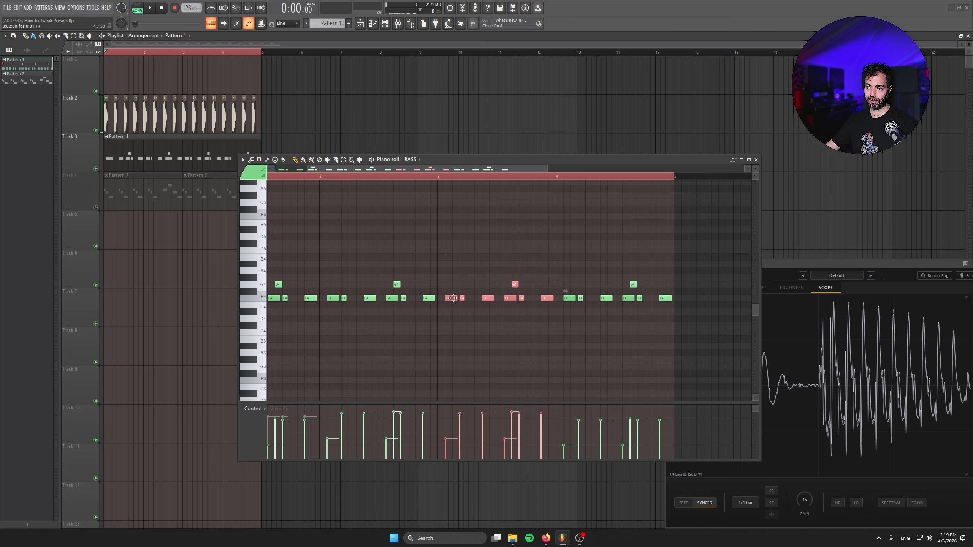
{"action": "left_click_drag", "start_coordinate": [685, 268], "coordinate": [574, 298]}
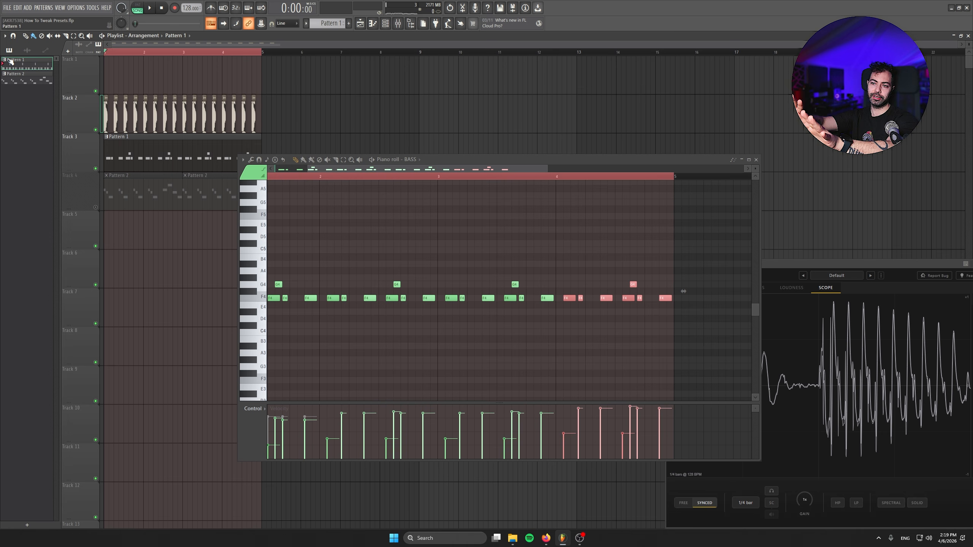
{"action": "key", "text": "space"}
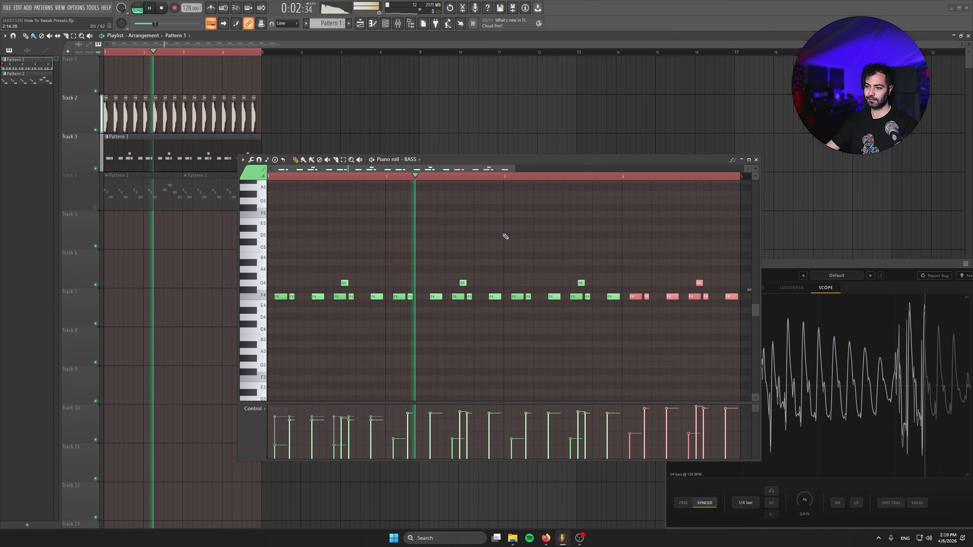
{"action": "left_click_drag", "start_coordinate": [631, 253], "coordinate": [523, 252]}
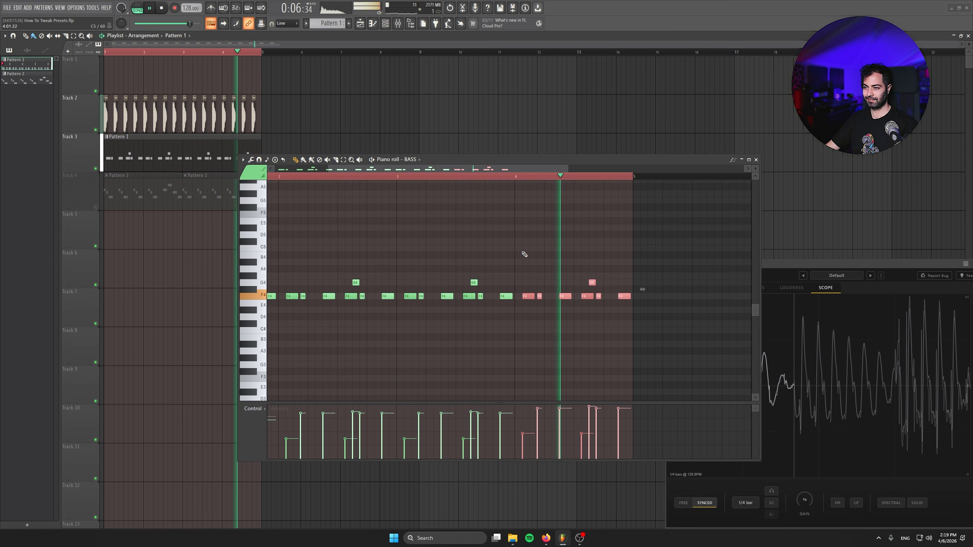
{"action": "left_click_drag", "start_coordinate": [546, 246], "coordinate": [653, 267]}
{"action": "key", "text": "space"}
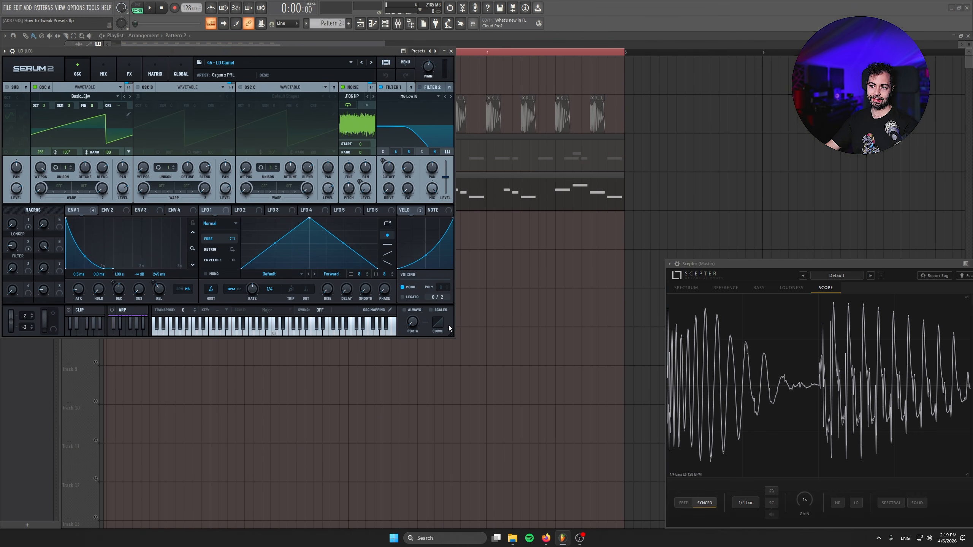
Enlarge and reposition the LD synth over the zoomed-in playlist, and audition the original lead preset
{"action": "left_click_drag", "start_coordinate": [454, 335], "coordinate": [590, 420]}
{"action": "left_click_drag", "start_coordinate": [280, 51], "coordinate": [321, 141]}
{"action": "left_click_drag", "start_coordinate": [267, 123], "coordinate": [298, 76]}
{"action": "left_click_drag", "start_coordinate": [151, 141], "coordinate": [130, 192]}
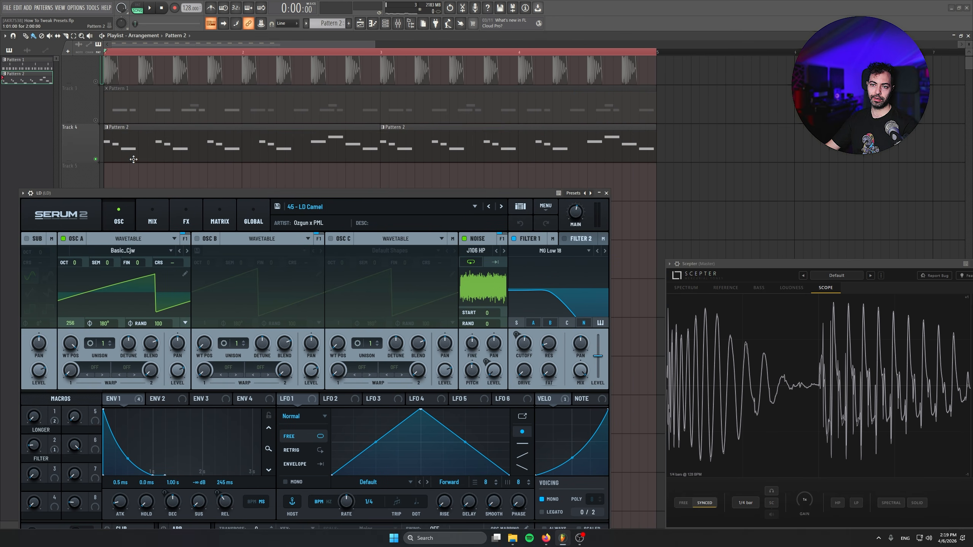
{"action": "key", "text": "space"}
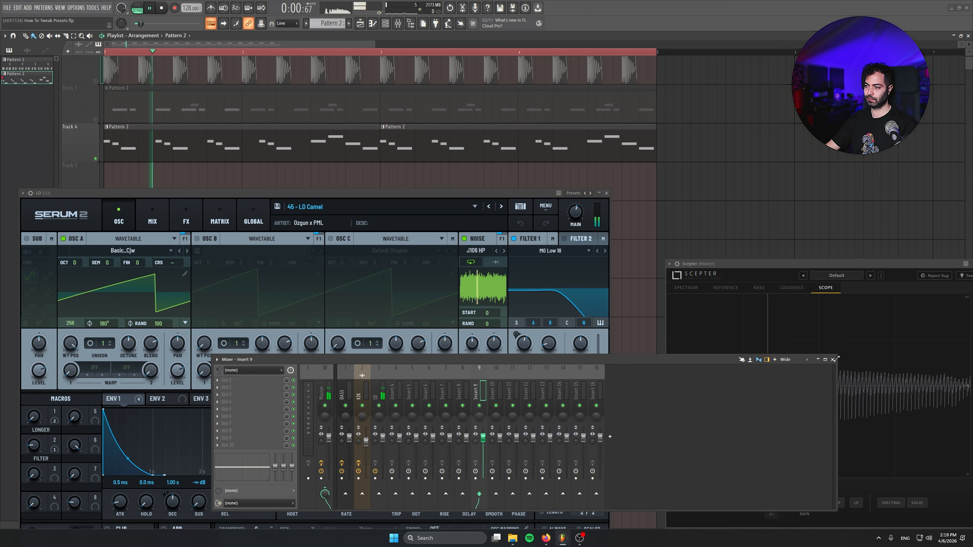
{"action": "left_click_drag", "start_coordinate": [378, 191], "coordinate": [371, 122]}
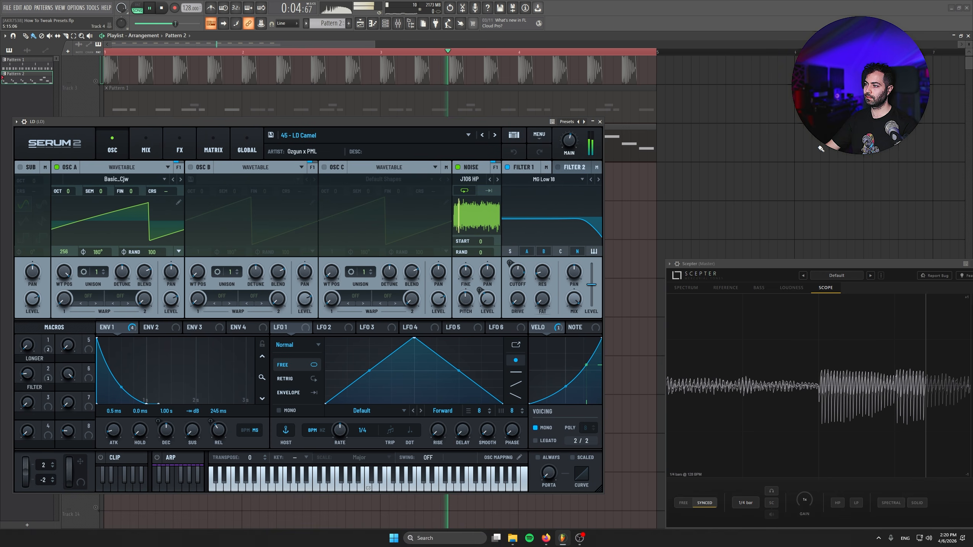
{"action": "key", "text": "space"}
{"action": "left_click_drag", "start_coordinate": [166, 125], "coordinate": [172, 148]}
Enable oscillator B with the Basic_Cjw wavetable, advance its wavetable position, and audition the lead
{"action": "left_click", "coordinate": [207, 193]}
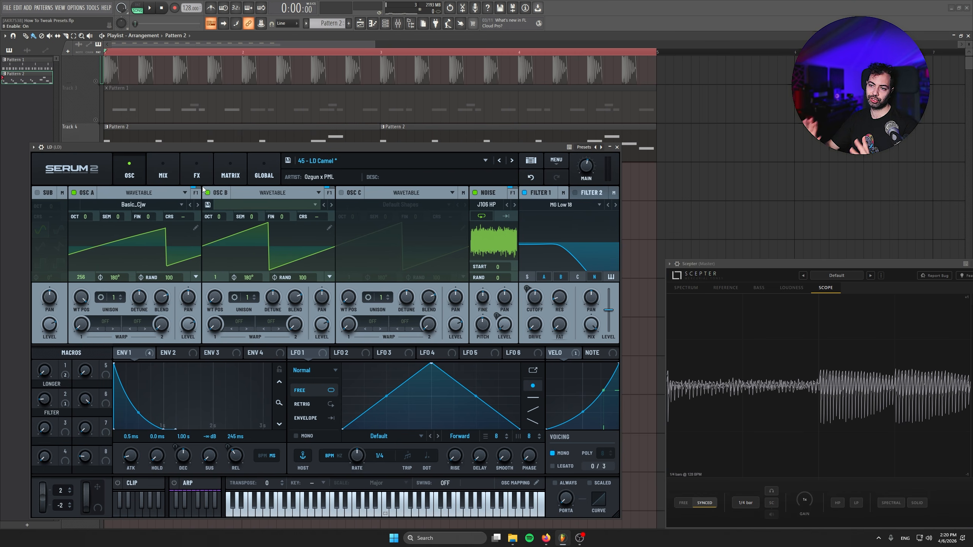
{"action": "left_click_drag", "start_coordinate": [215, 297], "coordinate": [201, 225]}
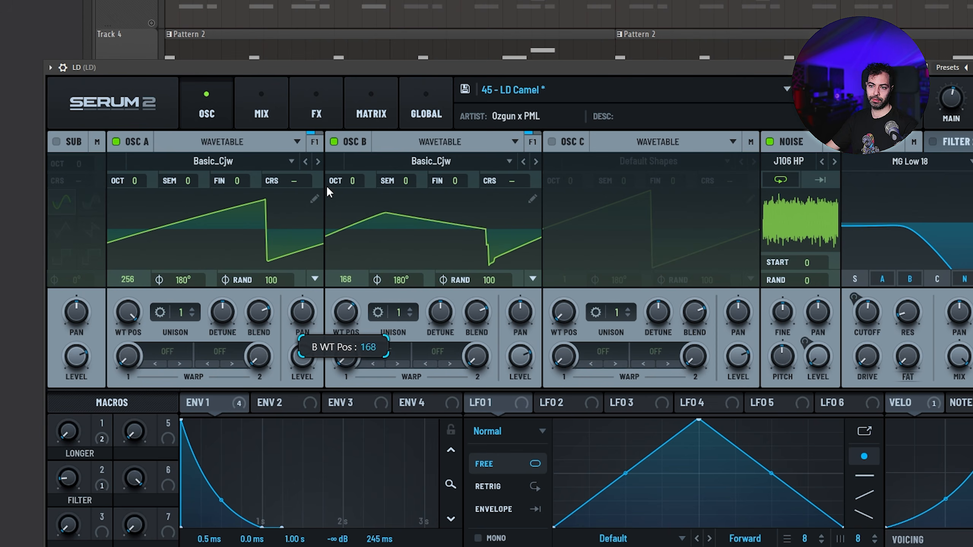
{"action": "left_click_drag", "start_coordinate": [324, 193], "coordinate": [311, 140]}
{"action": "key", "text": "space"}
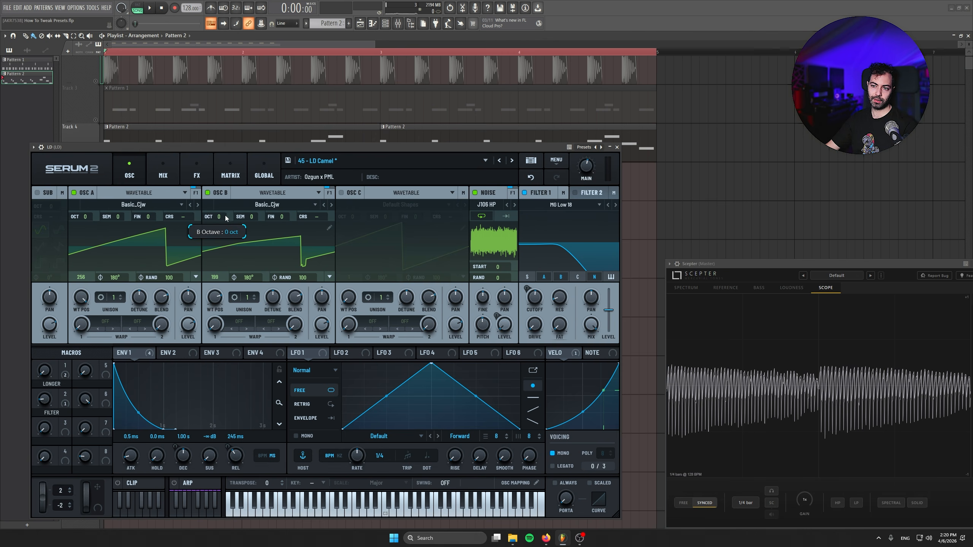
Raise oscillator B by one octave and set its wavetable position to 166 while auditioning the lead
{"action": "left_click_drag", "start_coordinate": [224, 218], "coordinate": [226, 211]}
{"action": "key", "text": "space"}
{"action": "left_click_drag", "start_coordinate": [215, 297], "coordinate": [216, 311]}
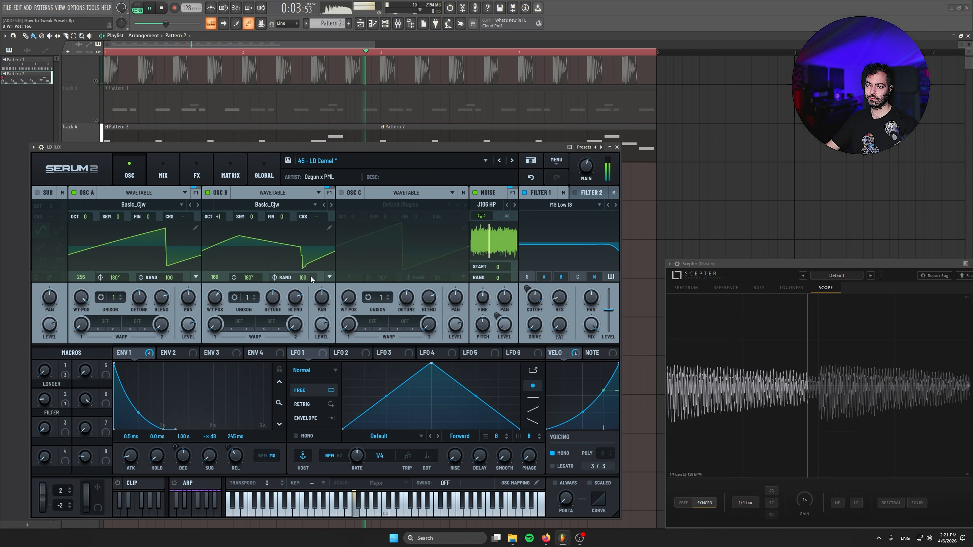
{"action": "key", "text": "space"}
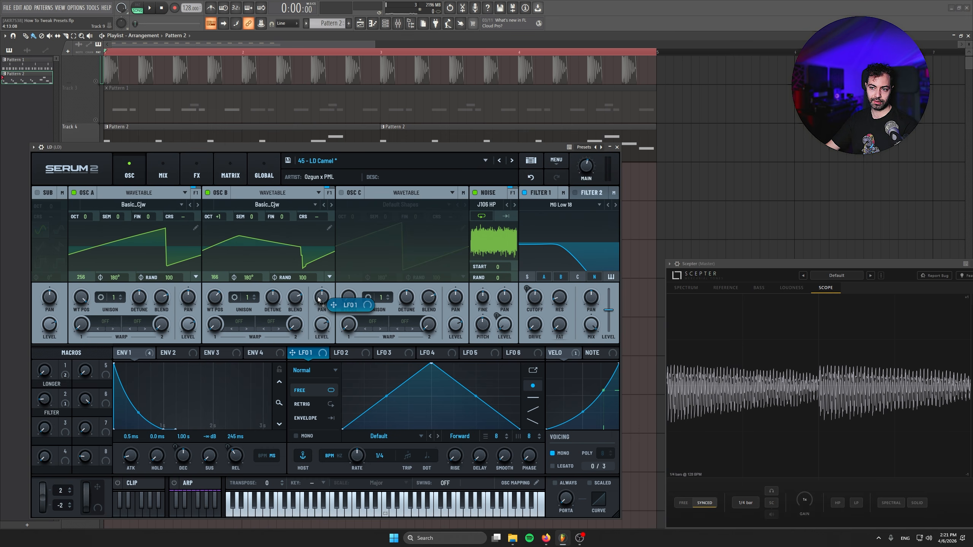
Assign LFO 1 to oscillator B's pan with an amount of 42%, and set oscillator B's random phase to 0 during playback
{"action": "mouse_move", "coordinate": [317, 300]}
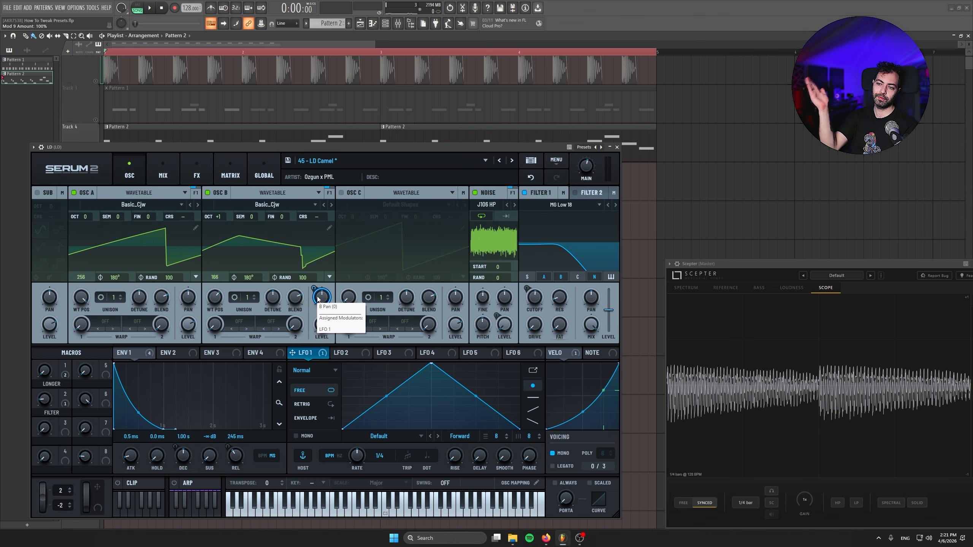
{"action": "key", "text": "space"}
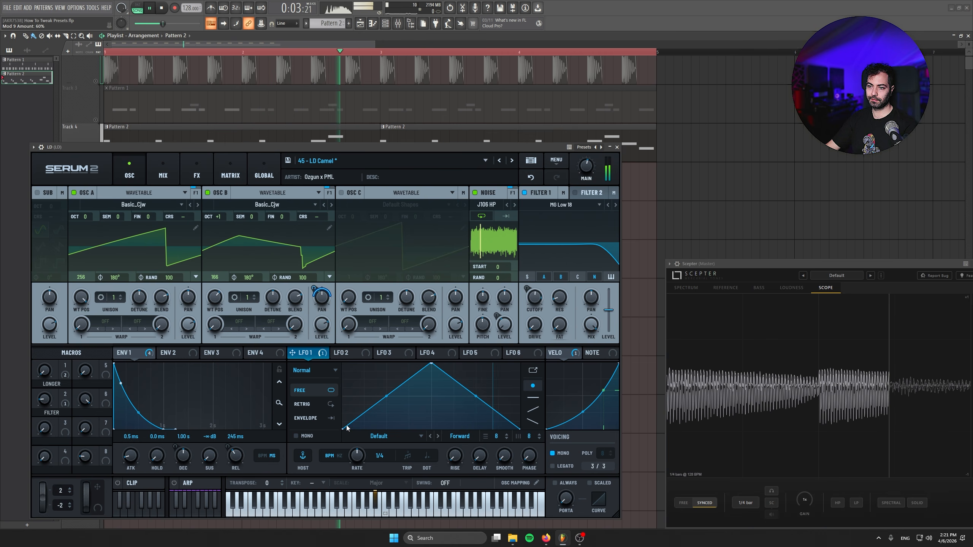
{"action": "left_click_drag", "start_coordinate": [314, 288], "coordinate": [312, 357]}
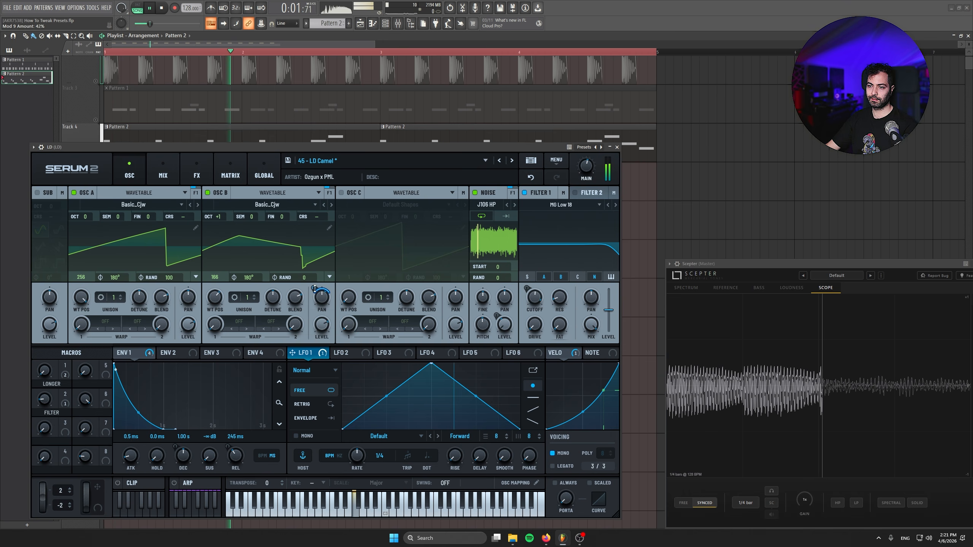
{"action": "key", "text": "space"}
Try two unison voices on oscillator B, restore a single voice, and set LFO 1's pan modulation amount to 56%
{"action": "left_click_drag", "start_coordinate": [248, 305], "coordinate": [258, 286]}
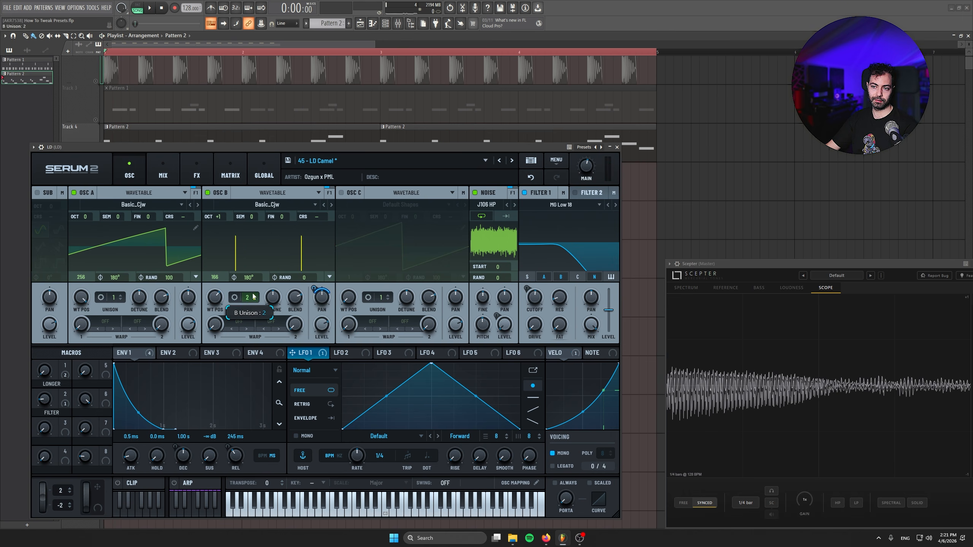
{"action": "key", "text": "space"}
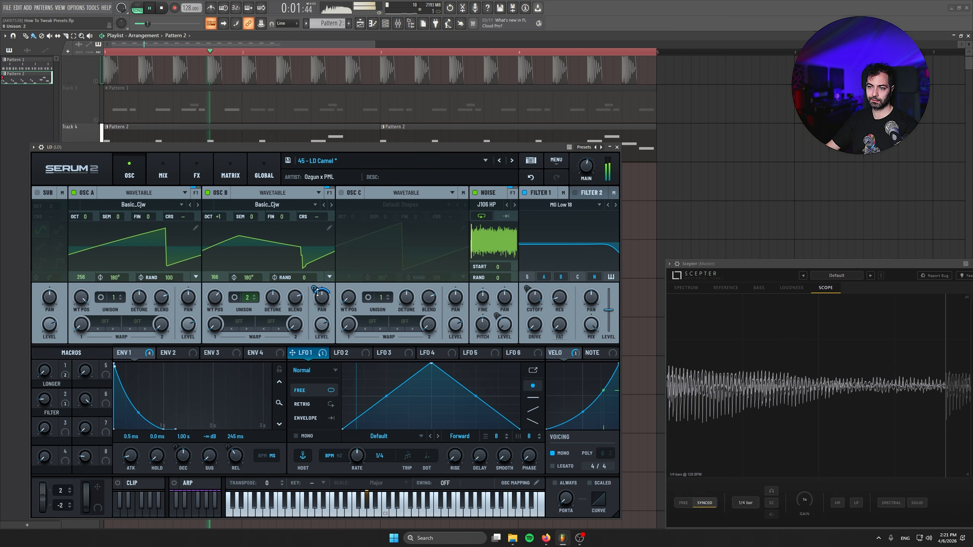
{"action": "mouse_move", "coordinate": [247, 298]}
{"action": "left_mouse_down"}
{"action": "mouse_move", "coordinate": [255, 238]}
{"action": "mouse_move", "coordinate": [255, 284]}
{"action": "left_mouse_up"}
{"action": "left_click_drag", "start_coordinate": [314, 288], "coordinate": [311, 272]}
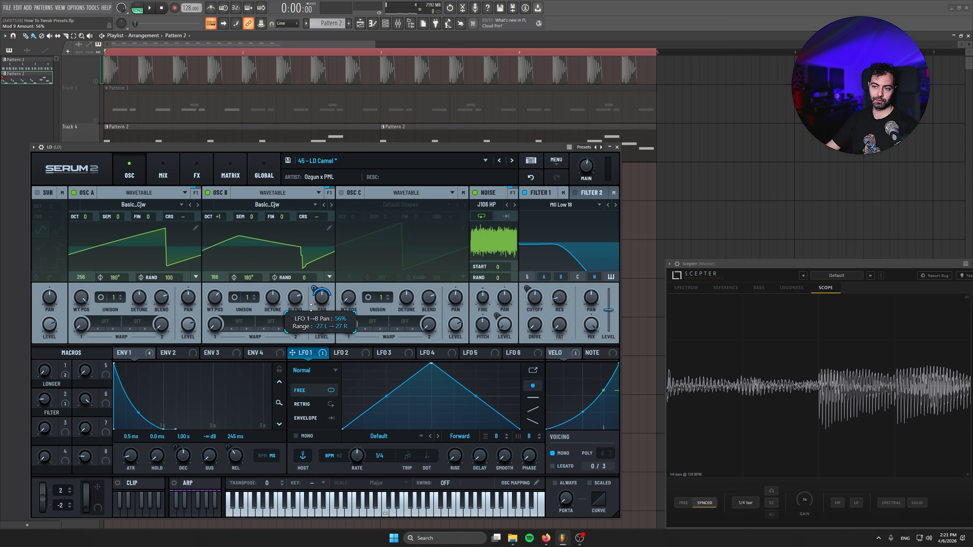
Enable oscillator C with the Default Shapes wavetable, tune it up 7 semitones, and adjust its level while the lead plays
{"action": "left_click", "coordinate": [342, 192]}
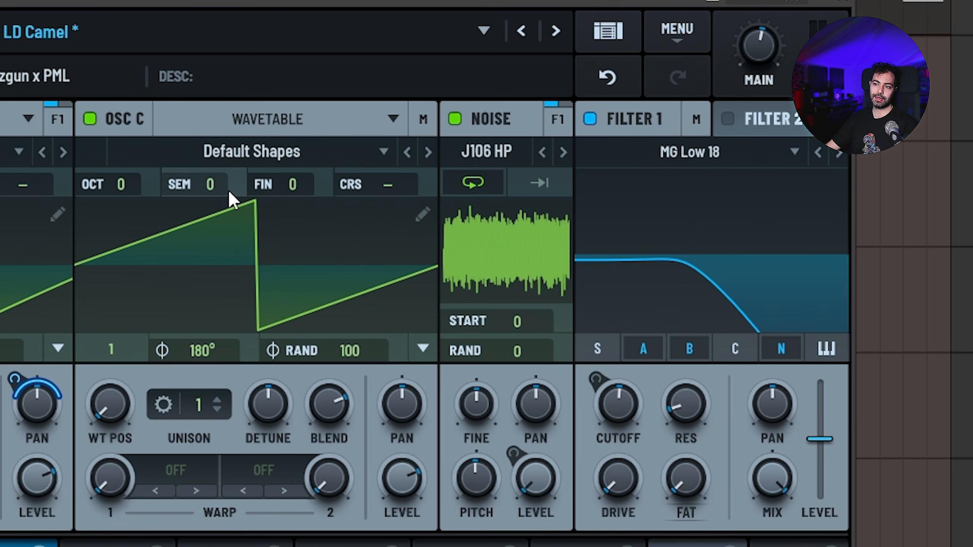
{"action": "left_click_drag", "start_coordinate": [226, 184], "coordinate": [257, 107]}
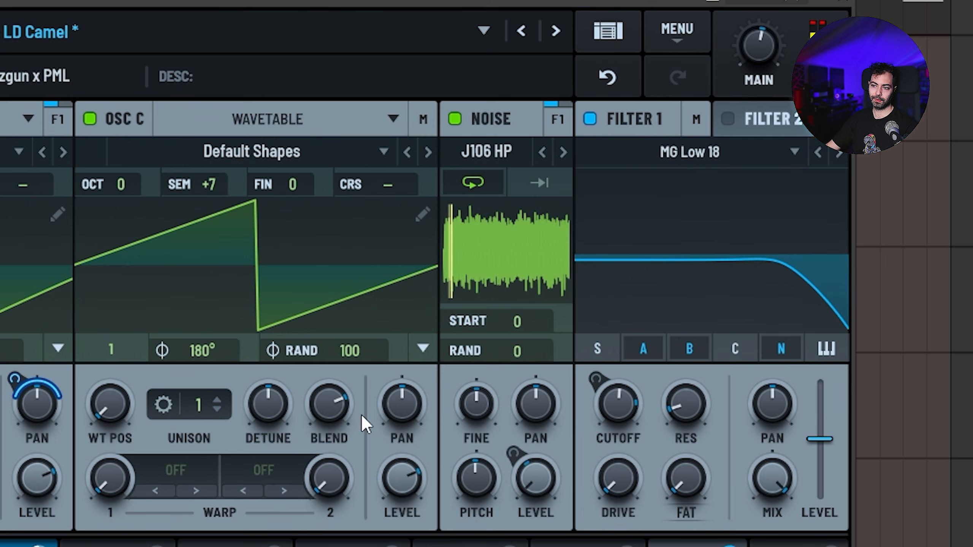
{"action": "mouse_move", "coordinate": [403, 483]}
{"action": "left_mouse_down"}
{"action": "mouse_move", "coordinate": [403, 531]}
{"action": "mouse_move", "coordinate": [404, 471]}
{"action": "mouse_move", "coordinate": [390, 487]}
{"action": "left_mouse_up"}
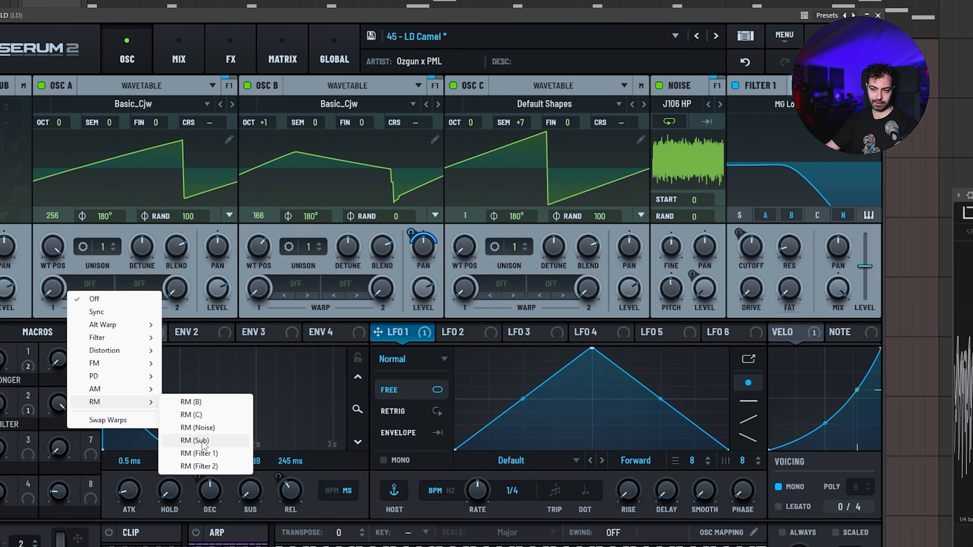
Set oscillator A's first warp to RM (Noise) at 15%, temporarily disabling oscillators B and C to hear it alone
{"action": "left_click", "coordinate": [203, 430]}
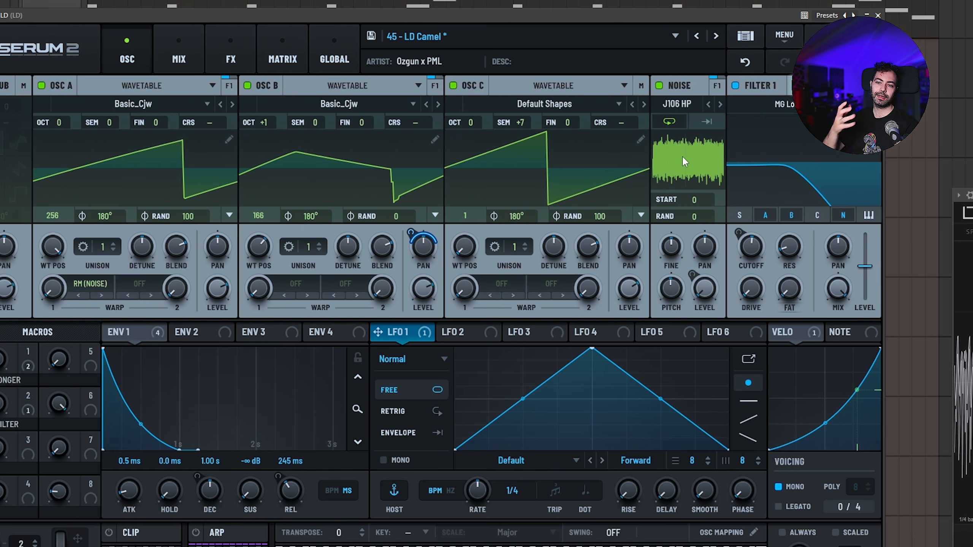
{"action": "left_click_drag", "start_coordinate": [50, 292], "coordinate": [40, 241]}
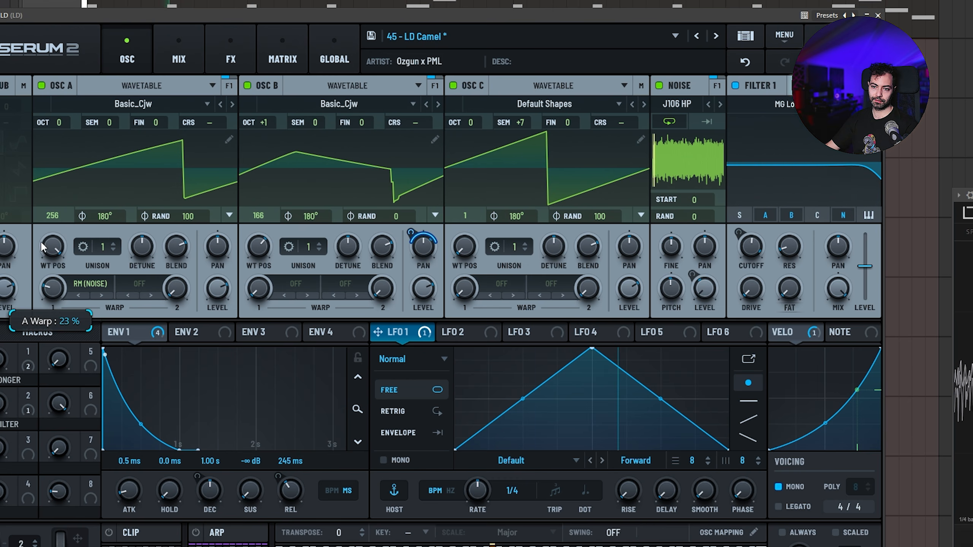
{"action": "left_click", "coordinate": [247, 85]}
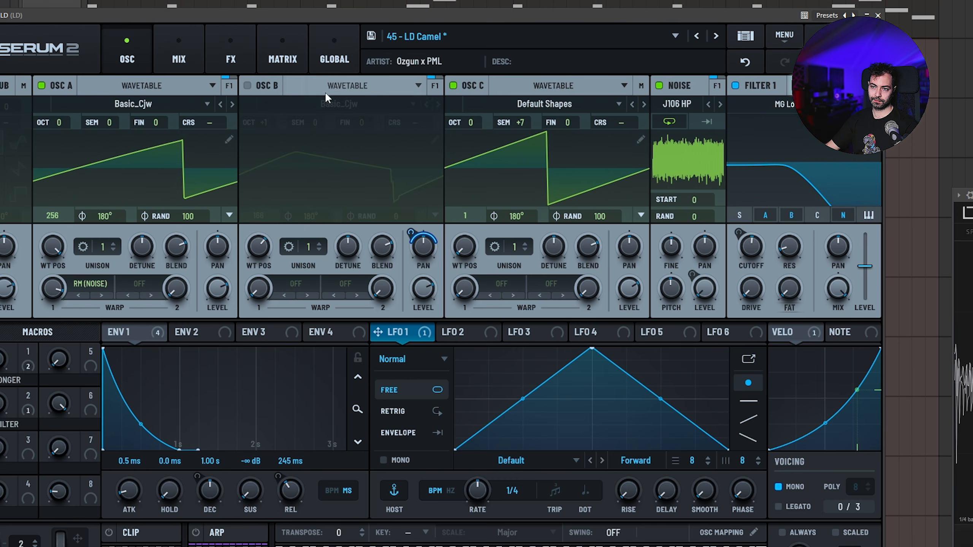
{"action": "left_click", "coordinate": [453, 86]}
{"action": "left_click_drag", "start_coordinate": [53, 292], "coordinate": [10, 371]}
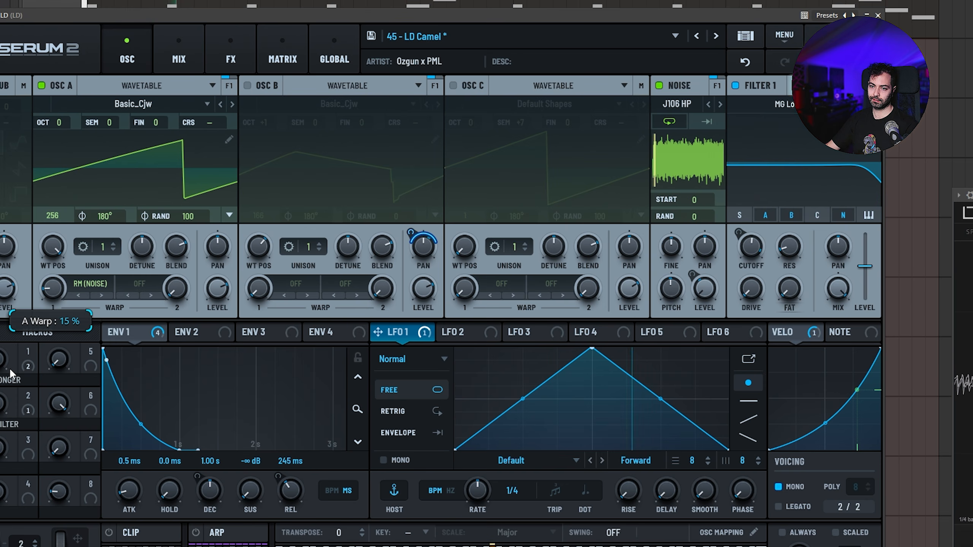
{"action": "left_click", "coordinate": [261, 82]}
{"action": "left_click", "coordinate": [464, 86]}
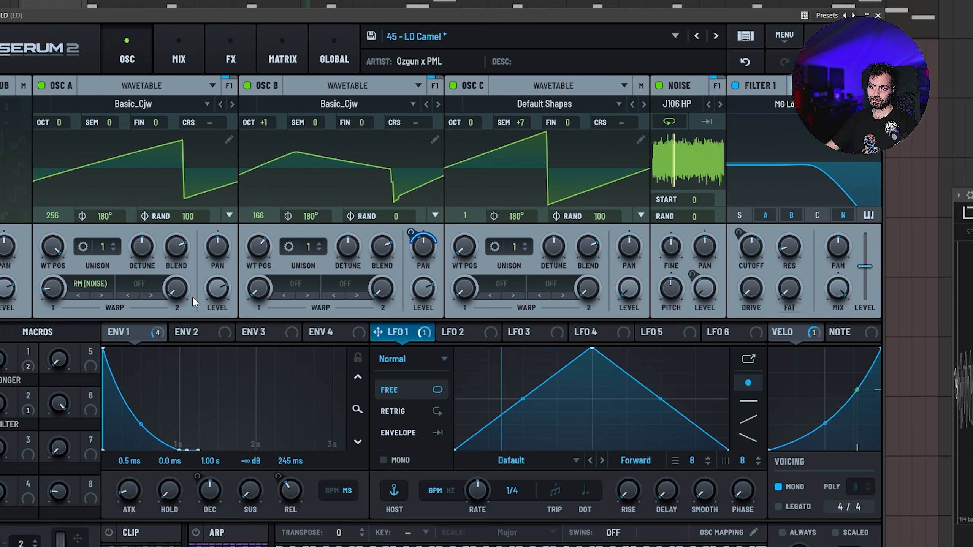
Set oscillator B's first warp to RM (Noise), raise its amount, and rebalance the levels of oscillators B and C
{"action": "left_click_drag", "start_coordinate": [423, 289], "coordinate": [429, 424]}
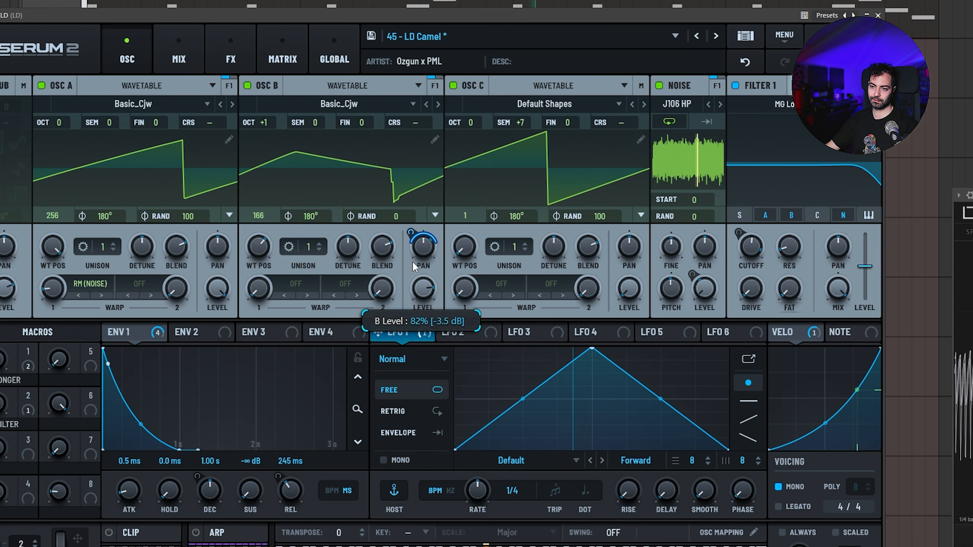
{"action": "left_click", "coordinate": [302, 283]}
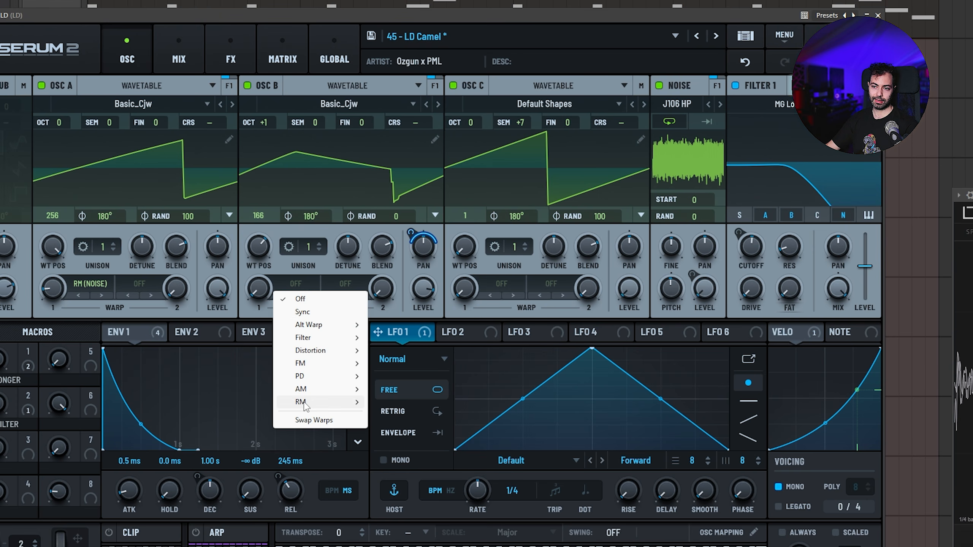
{"action": "mouse_move", "coordinate": [307, 403]}
{"action": "left_click", "coordinate": [412, 432]}
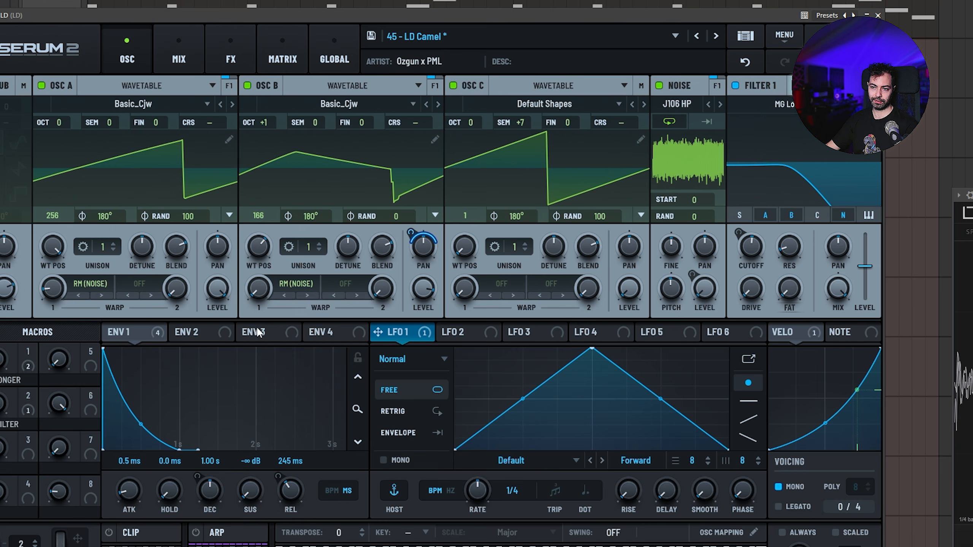
{"action": "left_click_drag", "start_coordinate": [252, 297], "coordinate": [248, 187]}
{"action": "left_click_drag", "start_coordinate": [423, 288], "coordinate": [435, 456]}
{"action": "left_click_drag", "start_coordinate": [254, 289], "coordinate": [258, 217]}
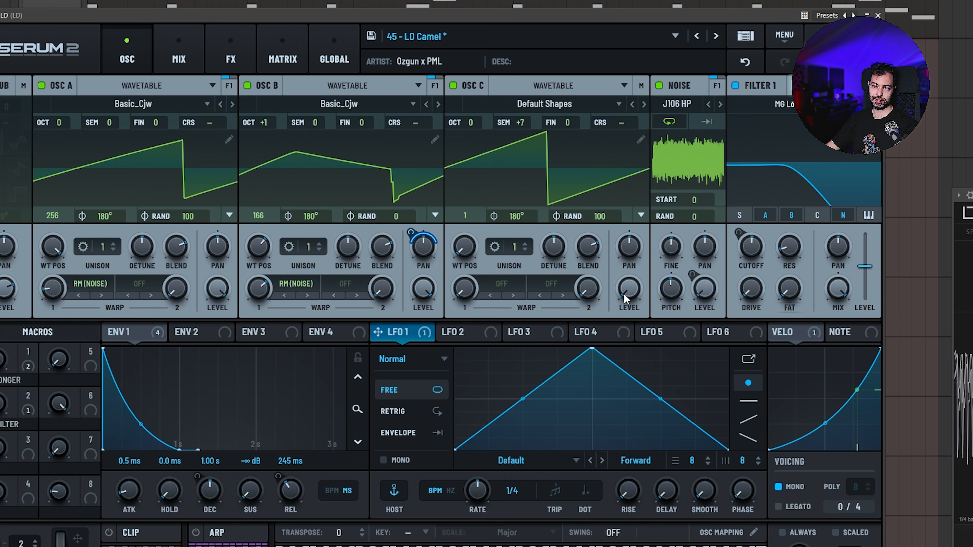
{"action": "left_click_drag", "start_coordinate": [625, 298], "coordinate": [599, 188]}
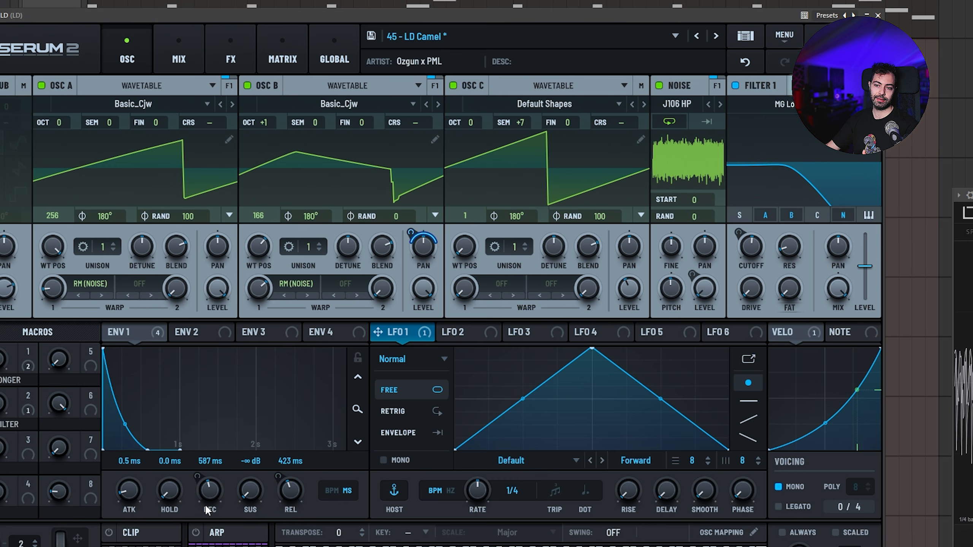
Try shorter and longer Env 1 decay and release times over the full song, settling on 814 ms decay and 496 ms release
{"action": "mouse_move", "coordinate": [207, 507]}
{"action": "left_mouse_down"}
{"action": "mouse_move", "coordinate": [223, 482]}
{"action": "mouse_move", "coordinate": [207, 499]}
{"action": "left_mouse_up"}
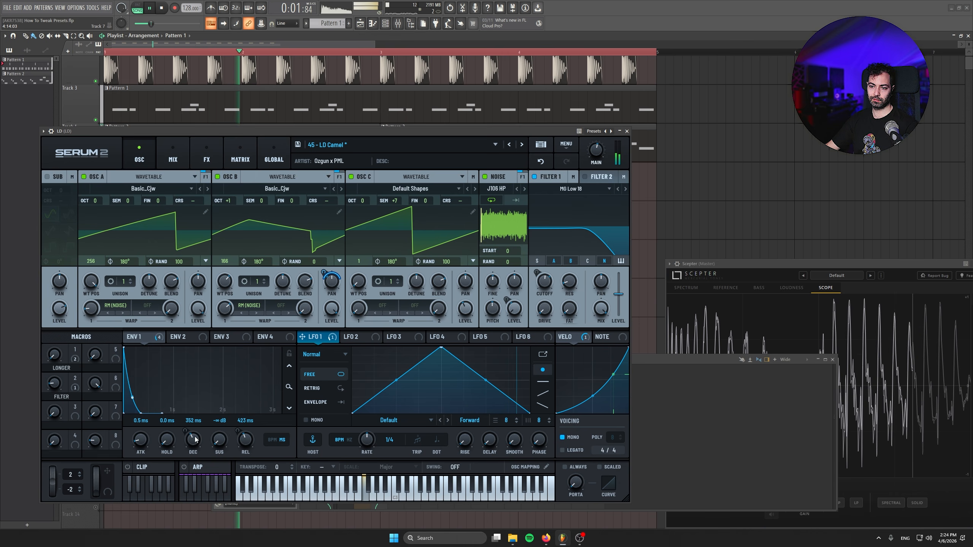
{"action": "left_click_drag", "start_coordinate": [193, 440], "coordinate": [245, 458]}
{"action": "key", "text": "space"}
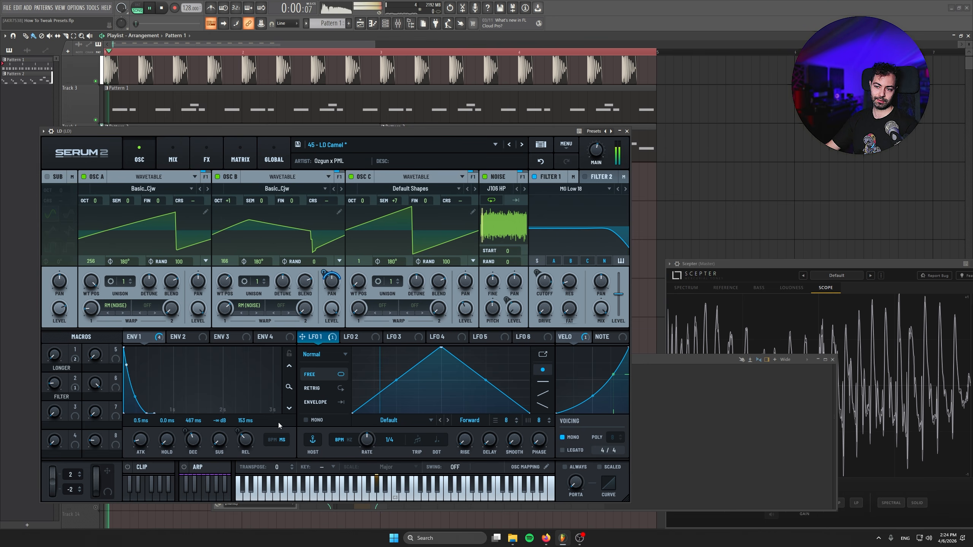
{"action": "left_click_drag", "start_coordinate": [194, 441], "coordinate": [244, 451]}
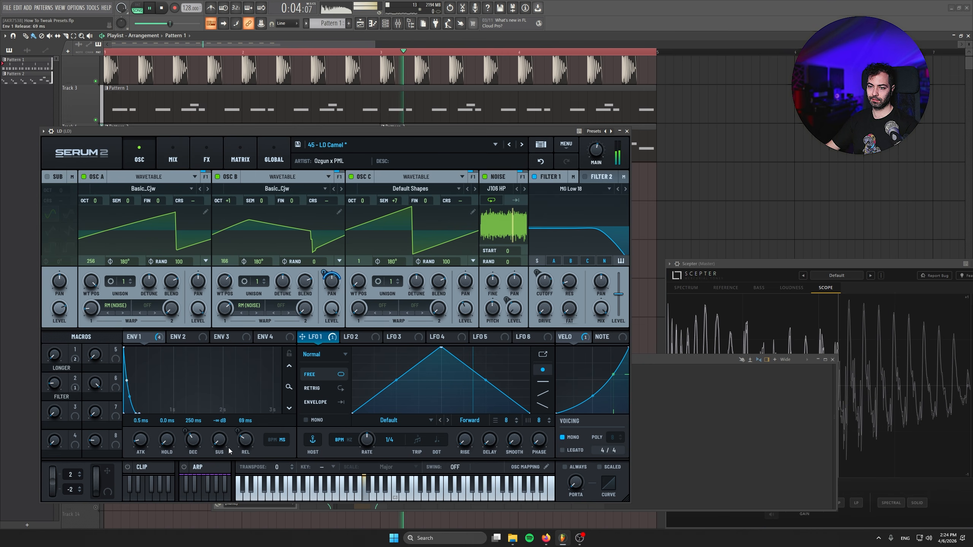
{"action": "key", "text": "space"}
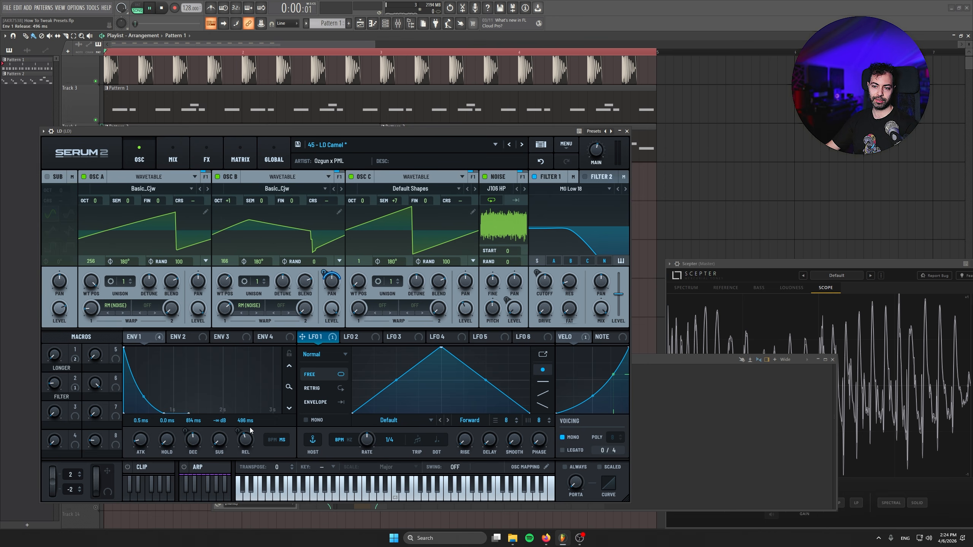
Set the Env 1 release to 407 ms and delete the higher notes from the BASS piano roll in Pattern 1
{"action": "left_click_drag", "start_coordinate": [250, 431], "coordinate": [250, 445]}
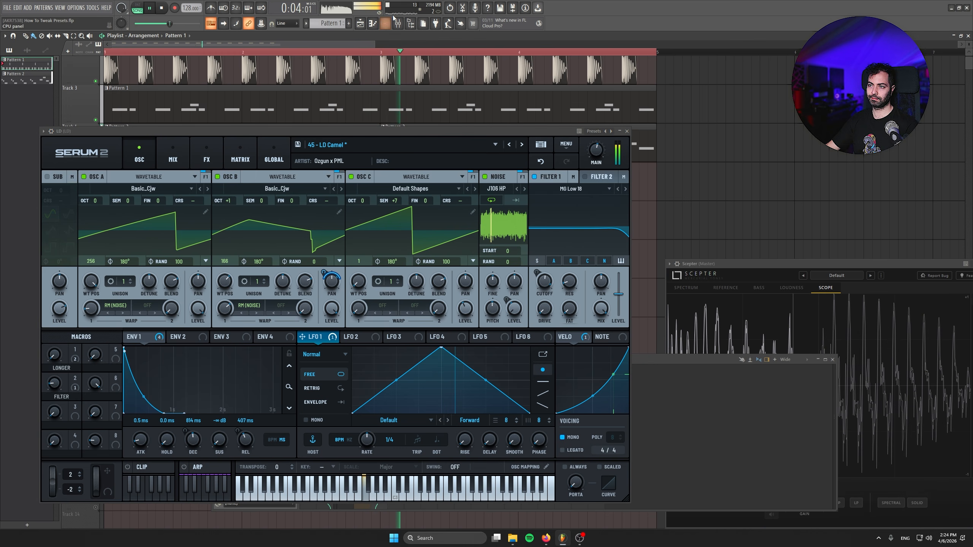
{"action": "left_click", "coordinate": [385, 23]}
{"action": "key", "text": "space"}
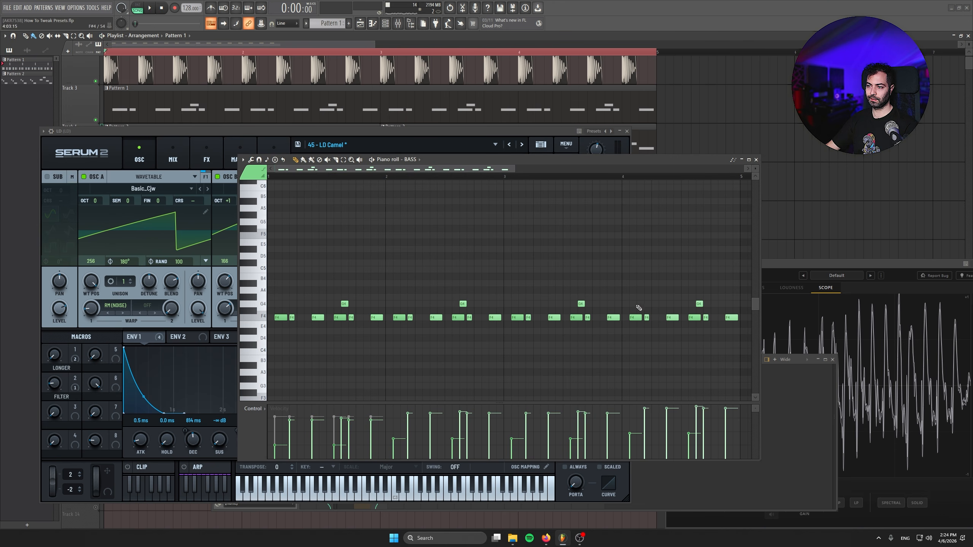
{"action": "scroll", "coordinate": [639, 308], "scroll_direction": "down", "scroll_amount": 3}
{"action": "left_click_drag", "start_coordinate": [304, 272], "coordinate": [651, 310]}
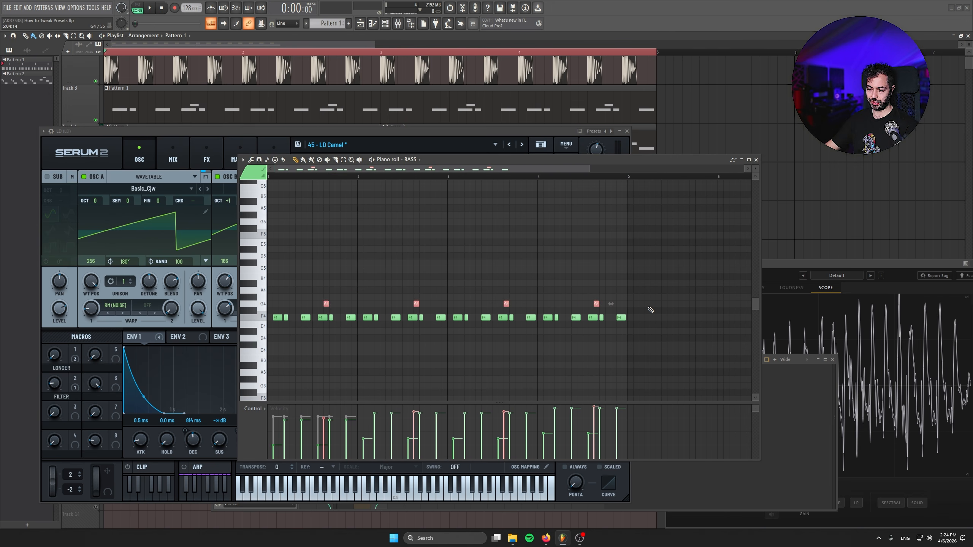
{"action": "key", "text": "Escape"}
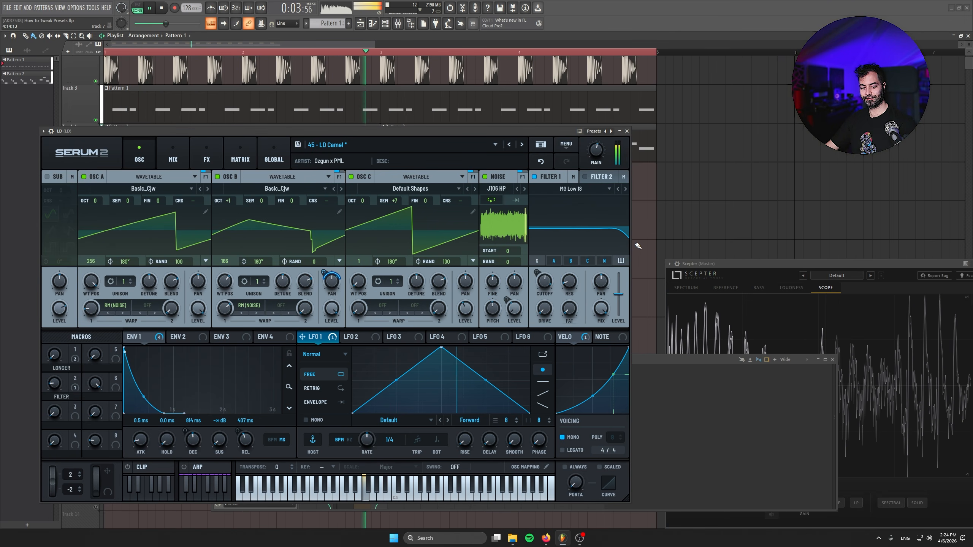
Shorten the Env 1 decay to 524 ms and lengthen its attack to 39 ms while the song plays
{"action": "left_click_drag", "start_coordinate": [198, 448], "coordinate": [196, 451]}
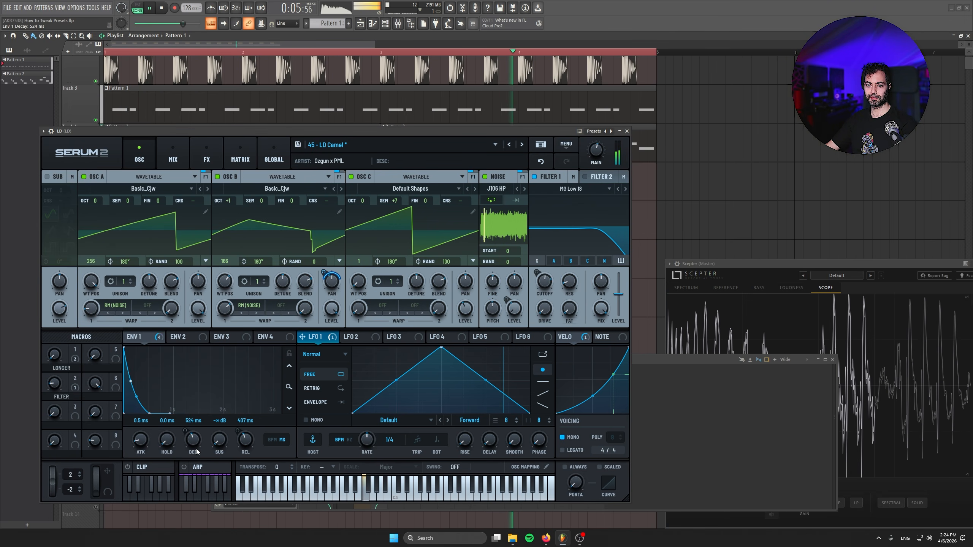
{"action": "key", "text": "space"}
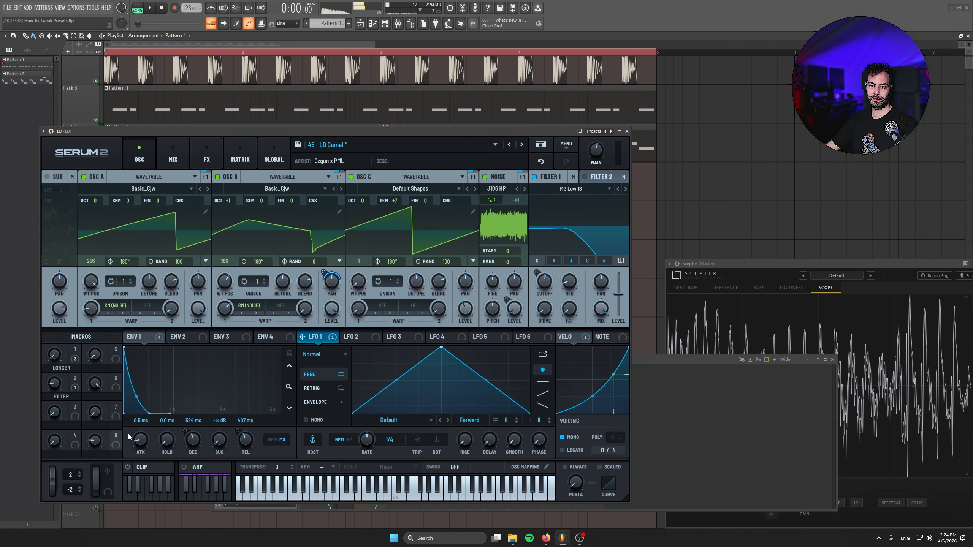
{"action": "key", "text": "space"}
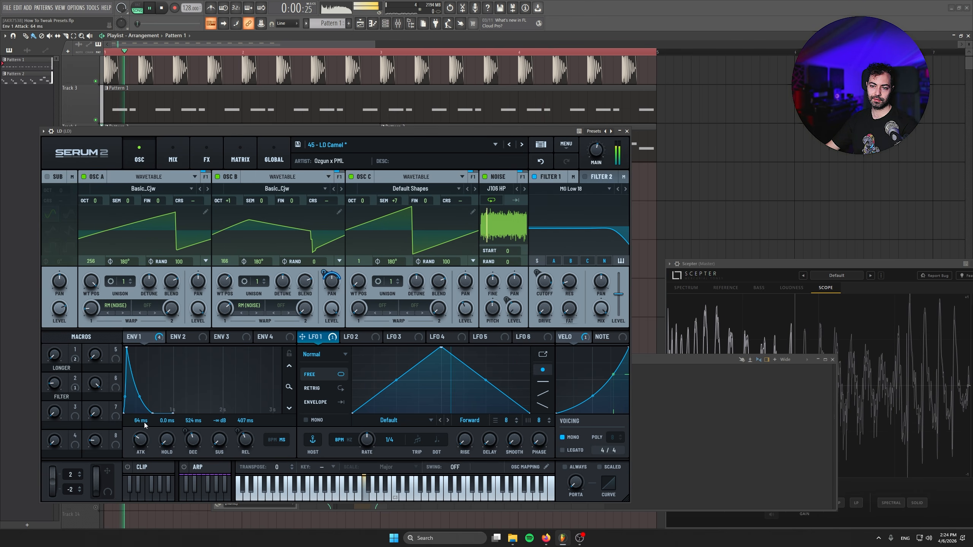
{"action": "left_click_drag", "start_coordinate": [145, 426], "coordinate": [145, 428]}
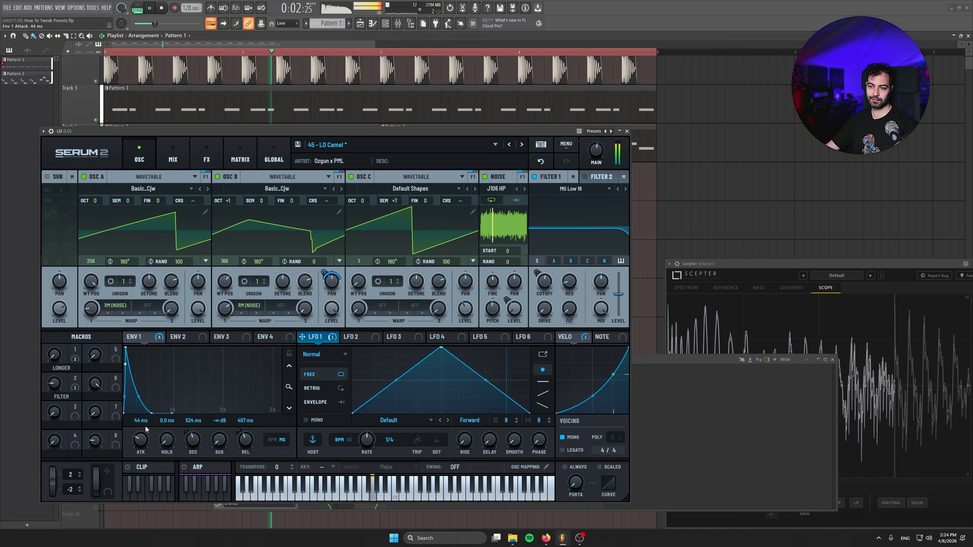
Try oscillator C's level between 82% and 0% during playback, settling on about 30%
{"action": "left_click_drag", "start_coordinate": [466, 309], "coordinate": [466, 294]}
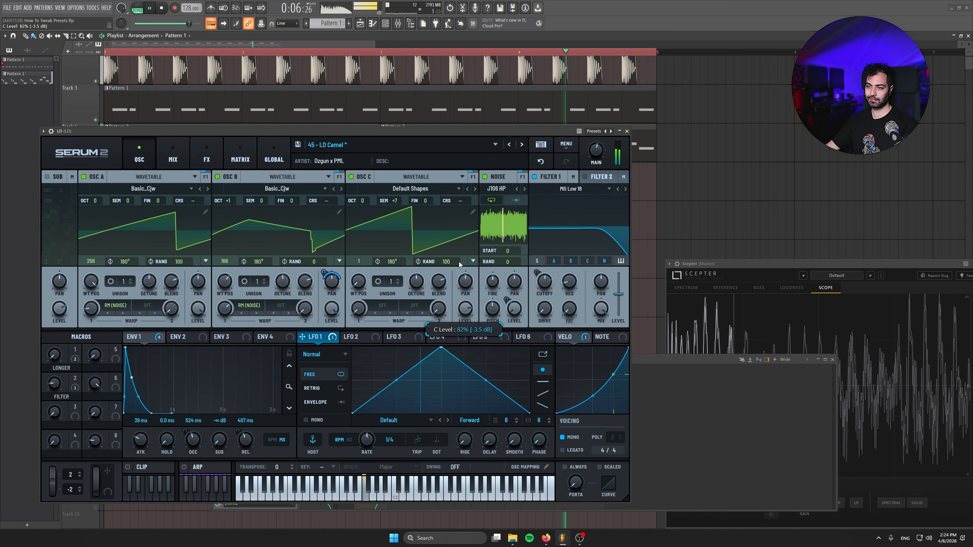
{"action": "left_click_drag", "start_coordinate": [465, 309], "coordinate": [468, 402]}
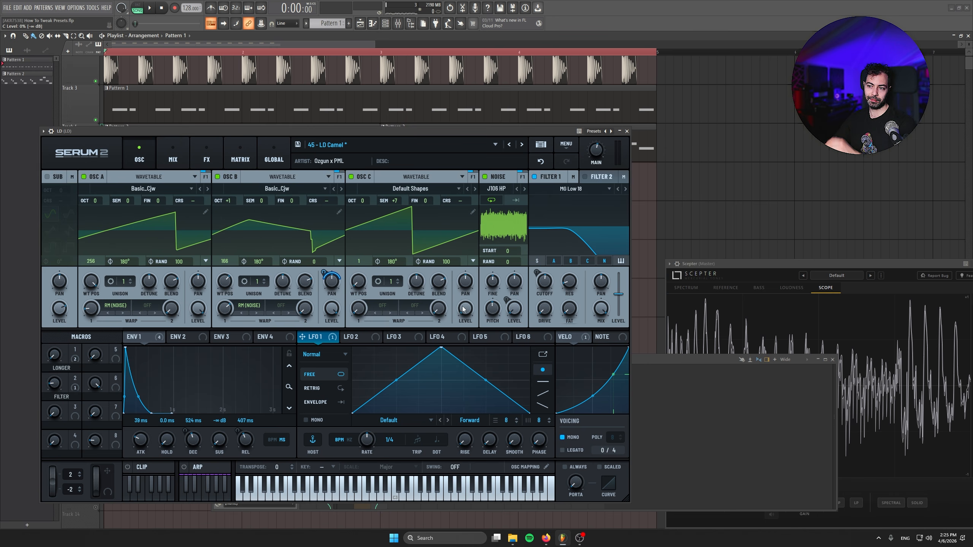
{"action": "key", "text": "space"}
{"action": "left_click_drag", "start_coordinate": [464, 308], "coordinate": [490, 322]}
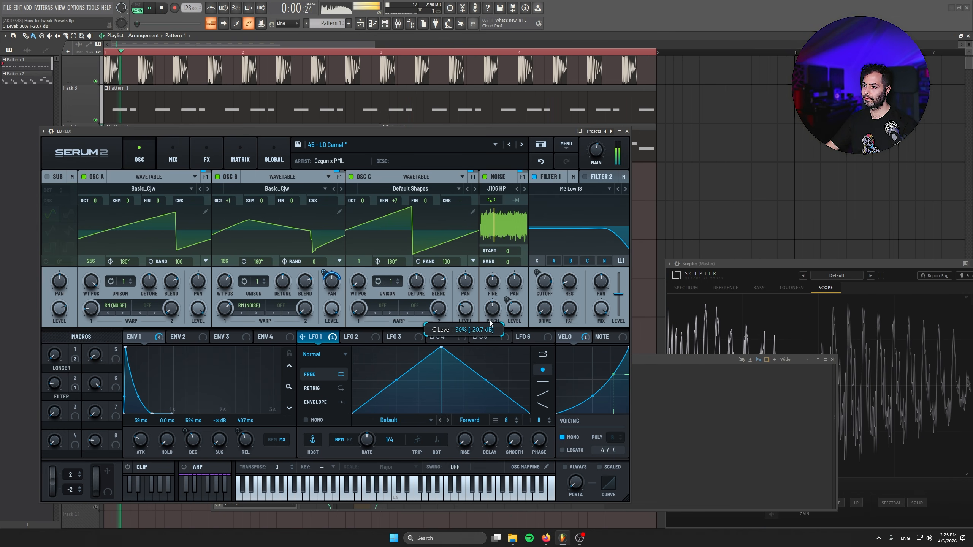
{"action": "key", "text": "space"}
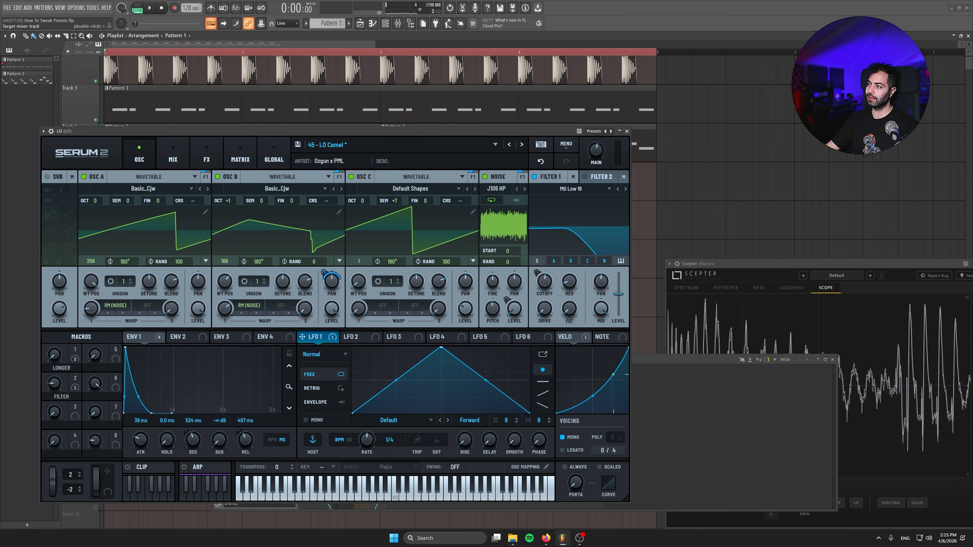
Play the unedited LD Camel preset on the LD #3 instance and compare it with the reshaped LD lead
{"action": "key", "text": "ctrl+z"}
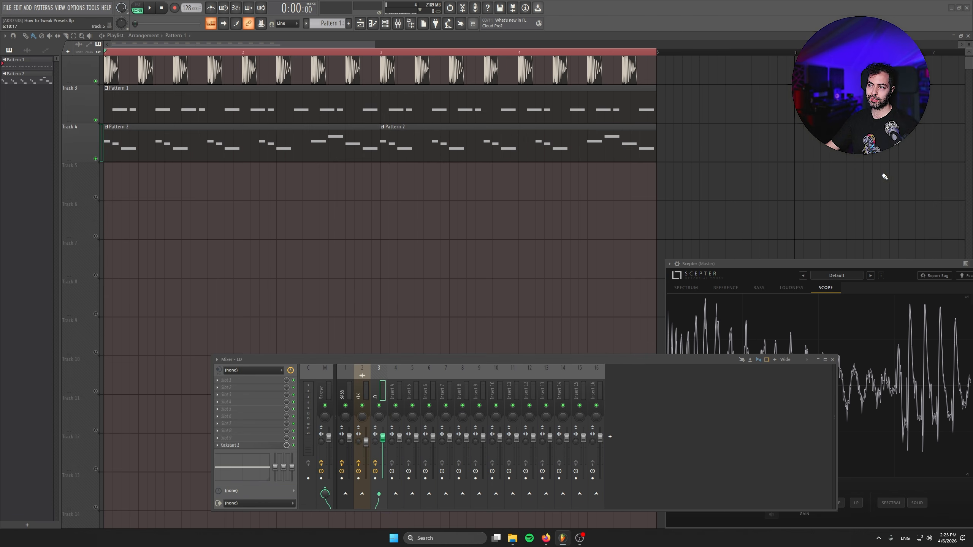
{"action": "key", "text": "space"}
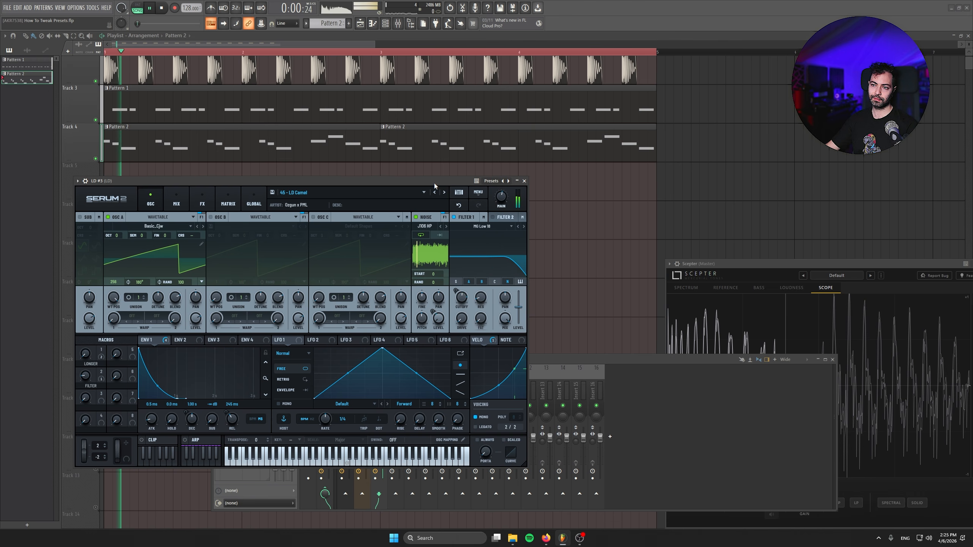
{"action": "left_click_drag", "start_coordinate": [432, 183], "coordinate": [430, 183]}
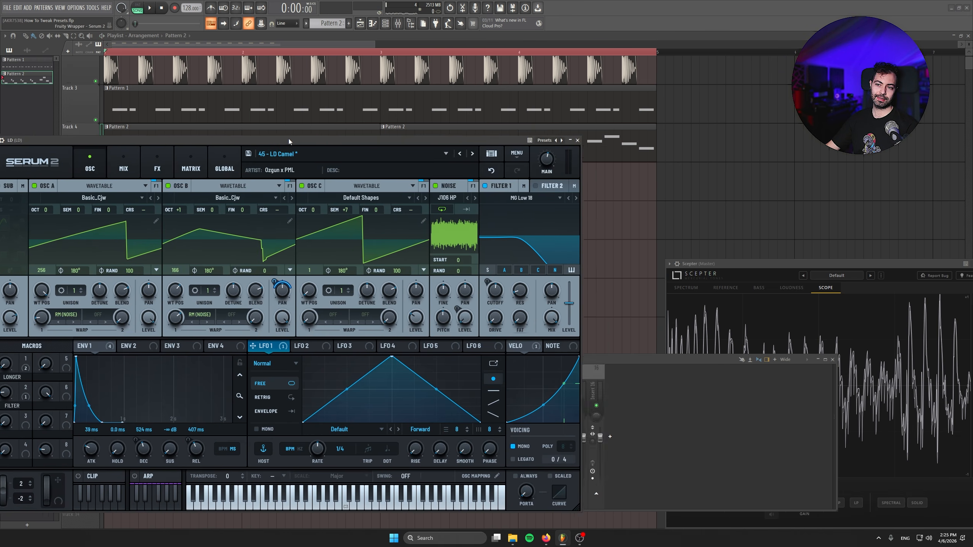
{"action": "left_click_drag", "start_coordinate": [289, 139], "coordinate": [337, 140]}
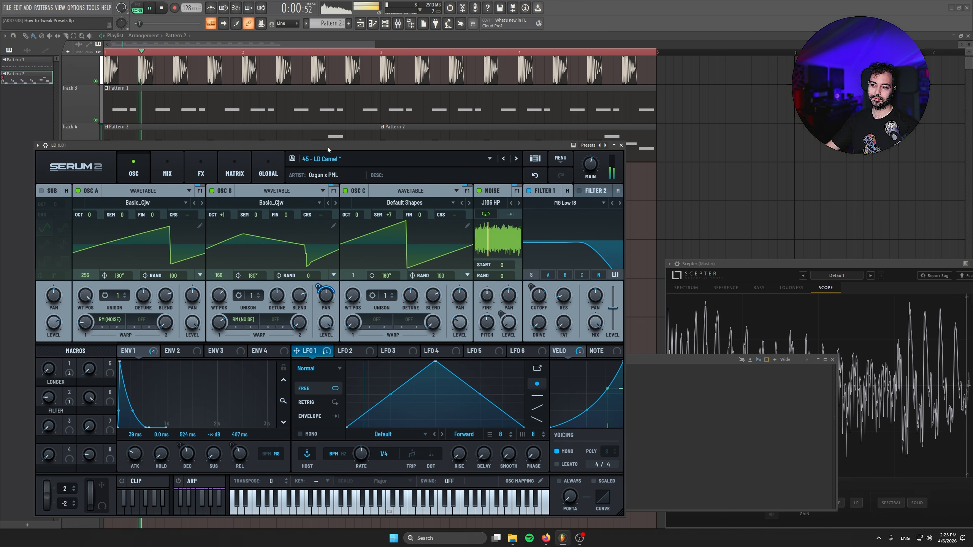
Raise oscillator C to about 50% and set Env 1 to 0.8 ms attack, 367 ms decay and 153 ms release
{"action": "left_click_drag", "start_coordinate": [457, 326], "coordinate": [456, 304]}
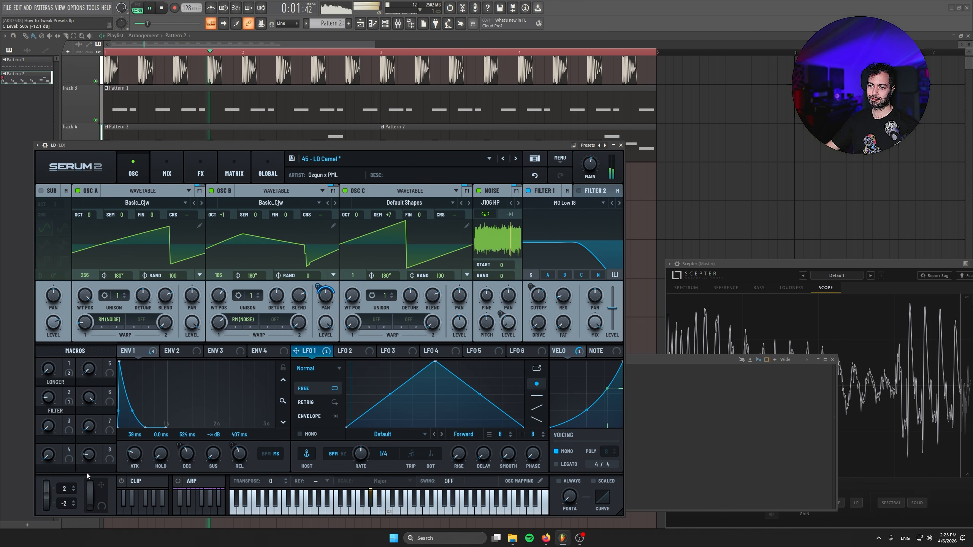
{"action": "left_click_drag", "start_coordinate": [134, 454], "coordinate": [139, 480]}
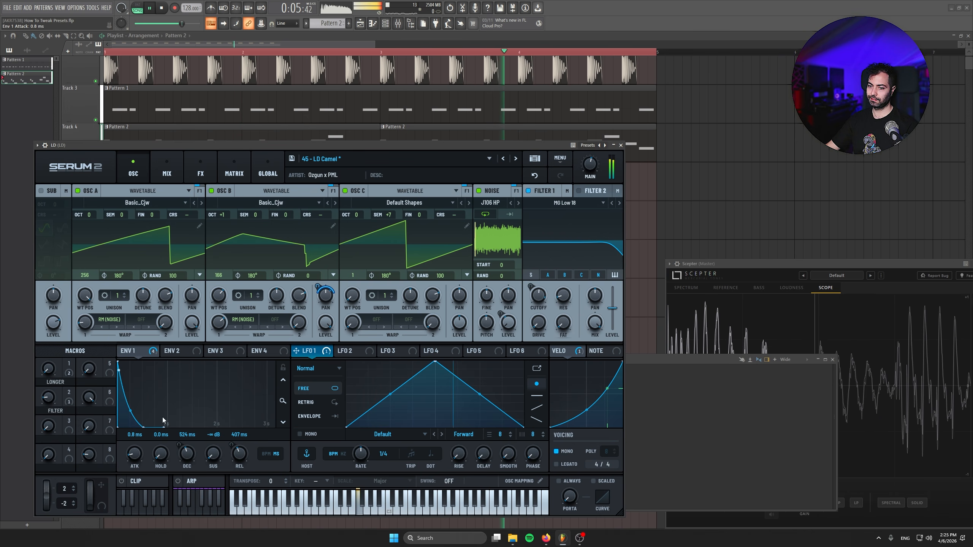
{"action": "mouse_move", "coordinate": [239, 454]}
{"action": "left_mouse_down"}
{"action": "mouse_move", "coordinate": [240, 445]}
{"action": "mouse_move", "coordinate": [191, 454]}
{"action": "mouse_move", "coordinate": [200, 445]}
{"action": "mouse_move", "coordinate": [196, 463]}
{"action": "mouse_move", "coordinate": [237, 466]}
{"action": "left_mouse_up"}
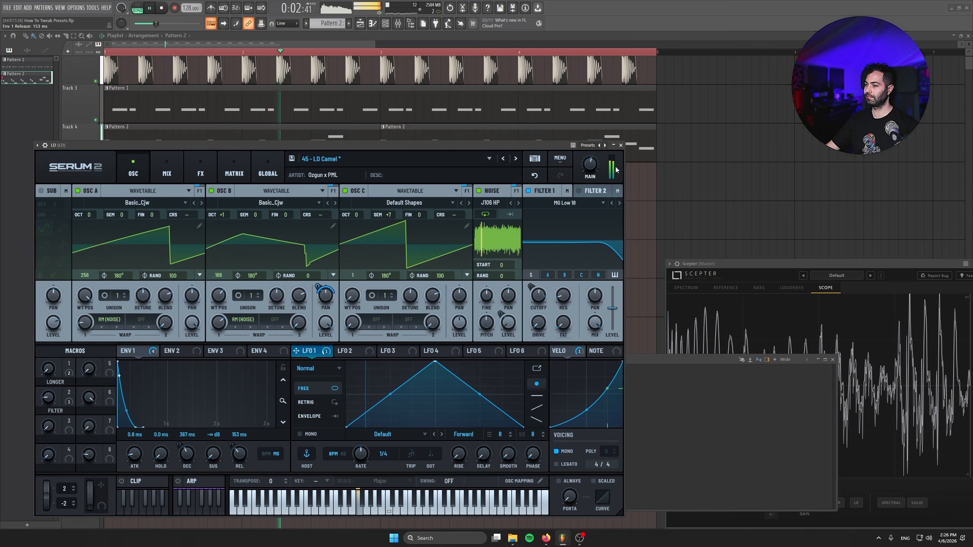
{"action": "key", "text": "space"}
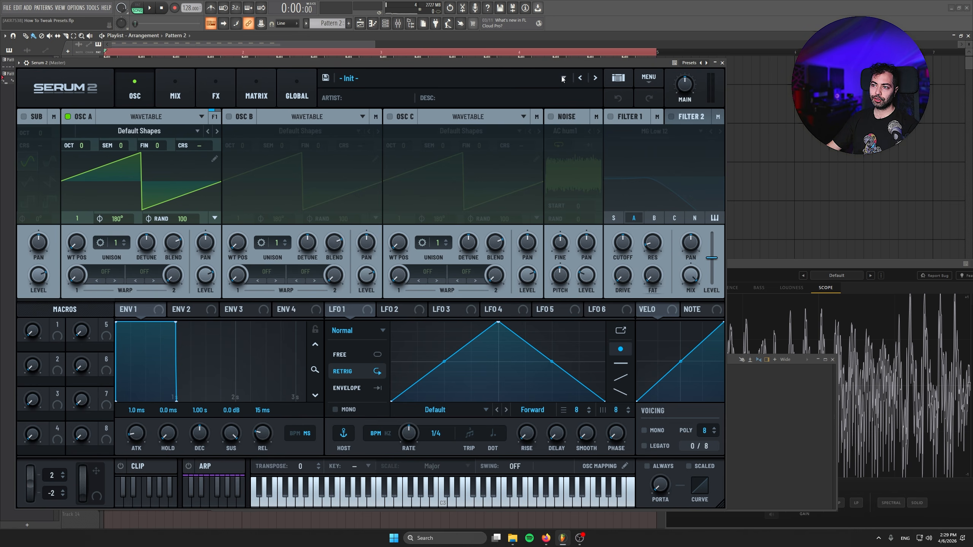
Open the preset browser of the initialised Serum 2 instance and create a preset with Hybridize
{"action": "left_click", "coordinate": [618, 79]}
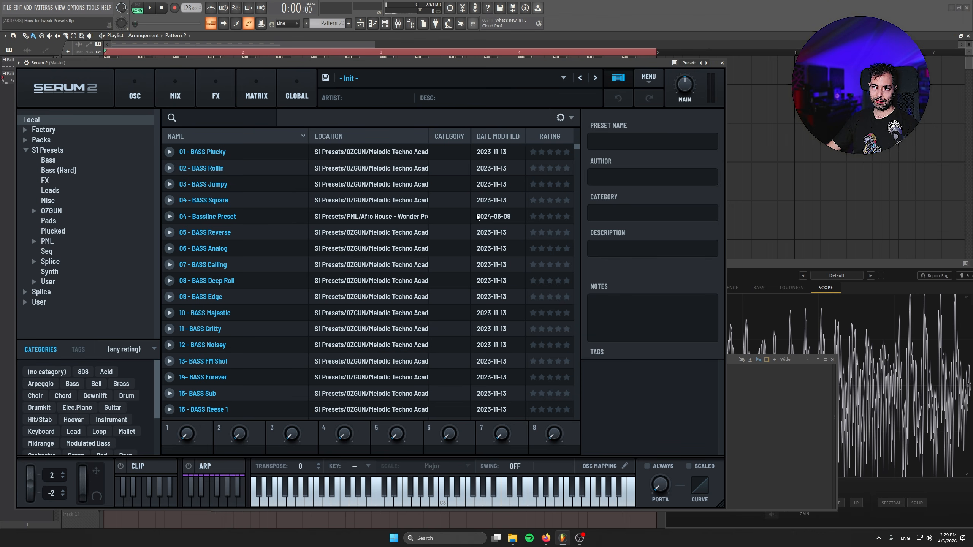
{"action": "left_click", "coordinate": [571, 118]}
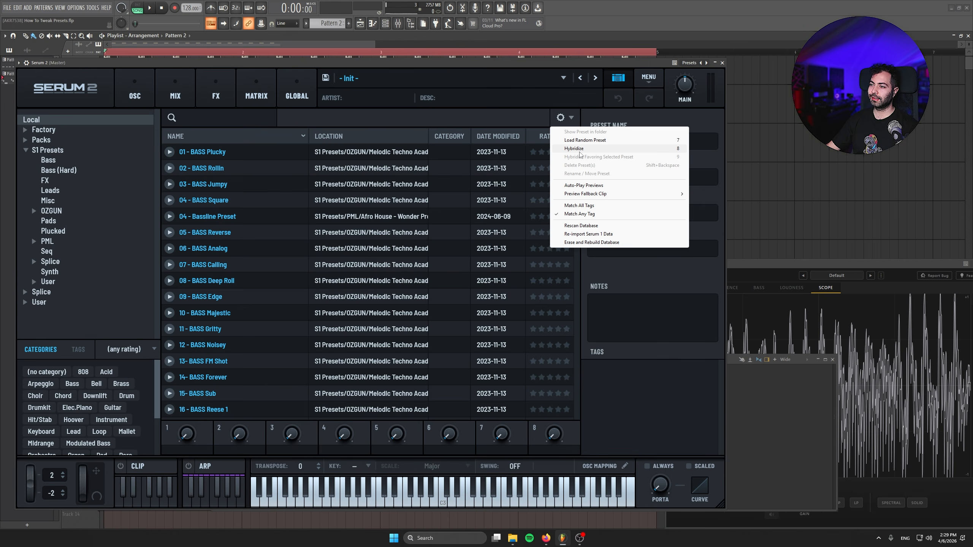
{"action": "left_click", "coordinate": [580, 152]}
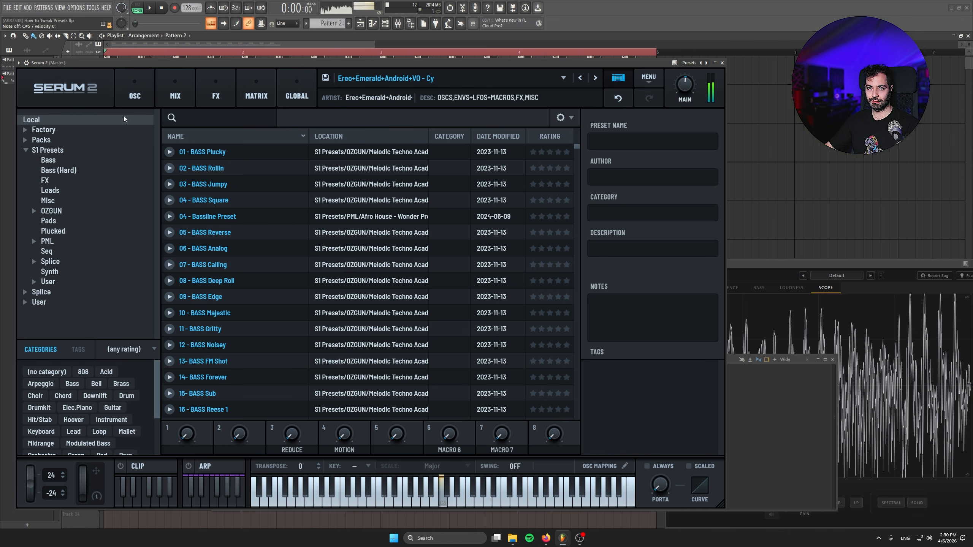
Generate a series of hybrid presets with Hybridize, auditioning each one while the song plays
{"action": "left_click", "coordinate": [564, 118]}
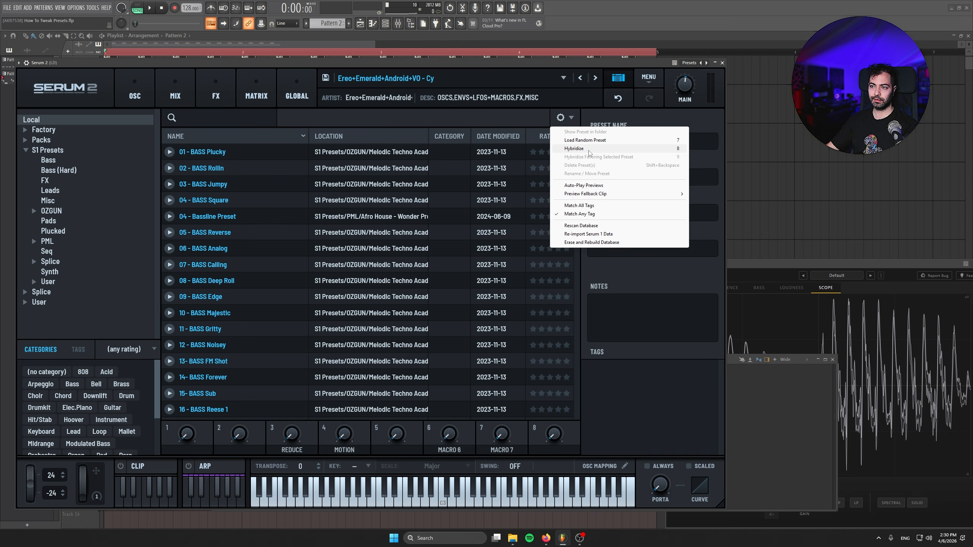
{"action": "left_click", "coordinate": [574, 148]}
{"action": "key", "text": "space"}
{"action": "left_click", "coordinate": [562, 117]}
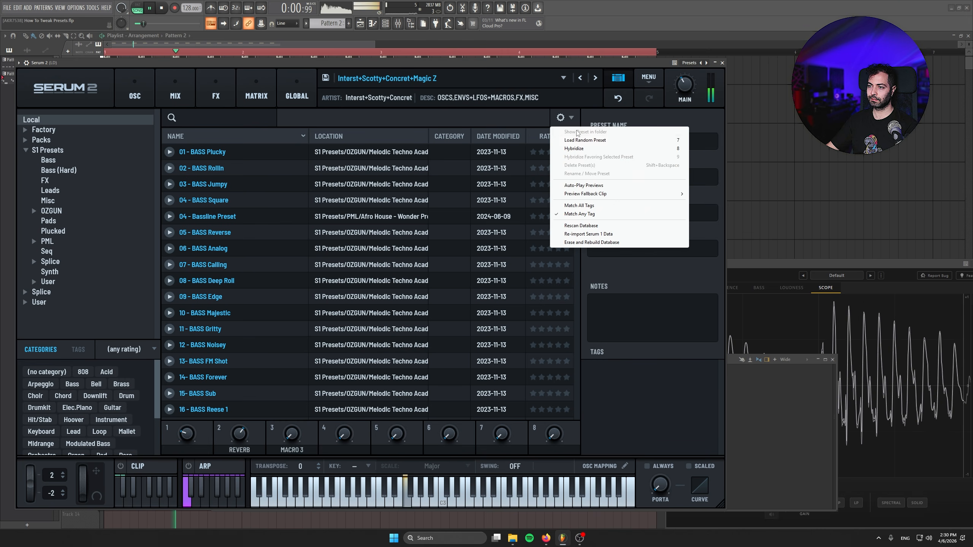
{"action": "left_click", "coordinate": [589, 149]}
{"action": "left_click", "coordinate": [561, 118]}
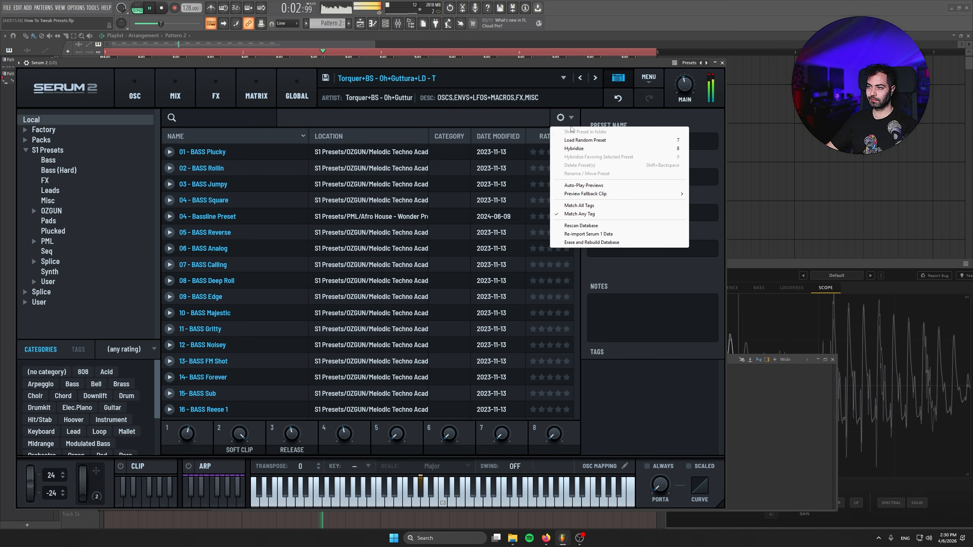
{"action": "left_click", "coordinate": [575, 148]}
{"action": "left_click", "coordinate": [562, 117]}
{"action": "left_click", "coordinate": [575, 149]}
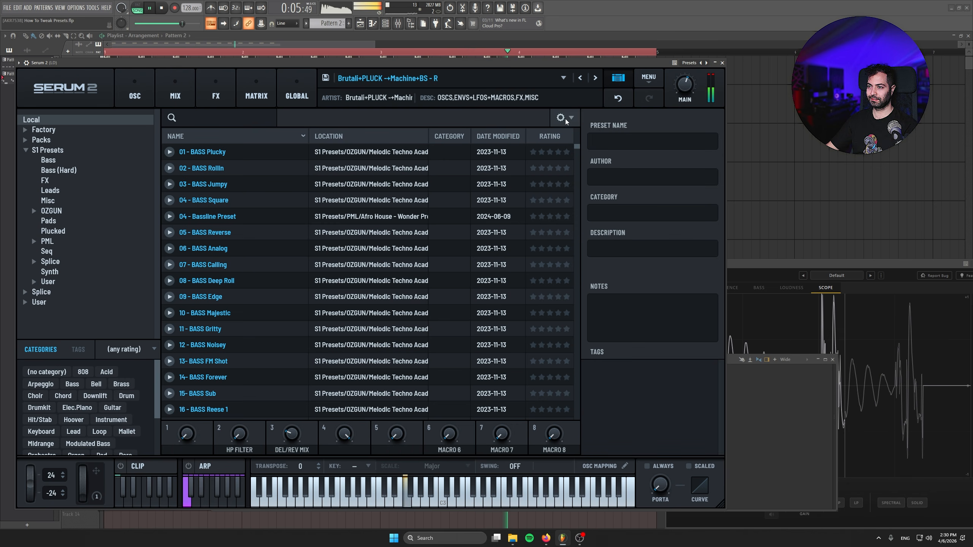
{"action": "left_click", "coordinate": [566, 119]}
{"action": "left_click", "coordinate": [583, 150]}
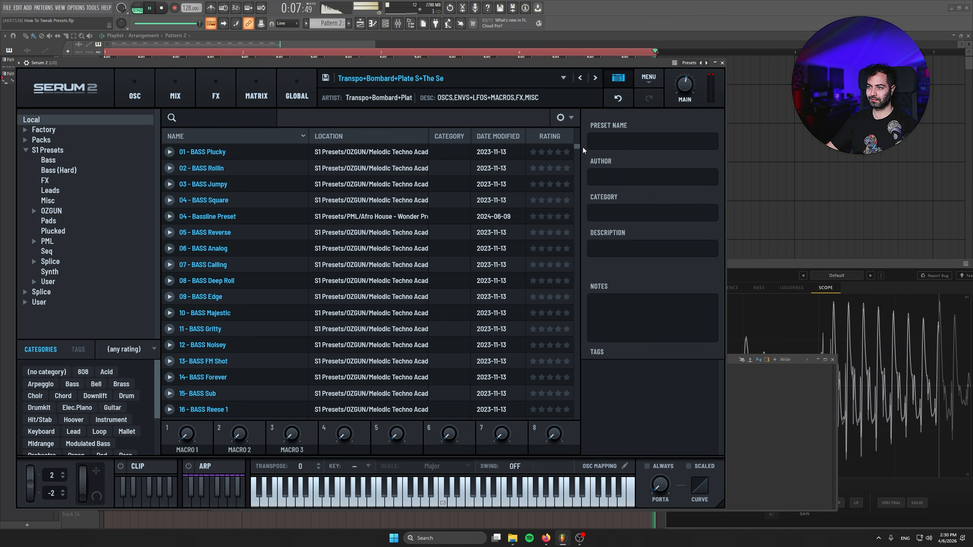
{"action": "left_click", "coordinate": [568, 118]}
{"action": "left_click", "coordinate": [577, 149]}
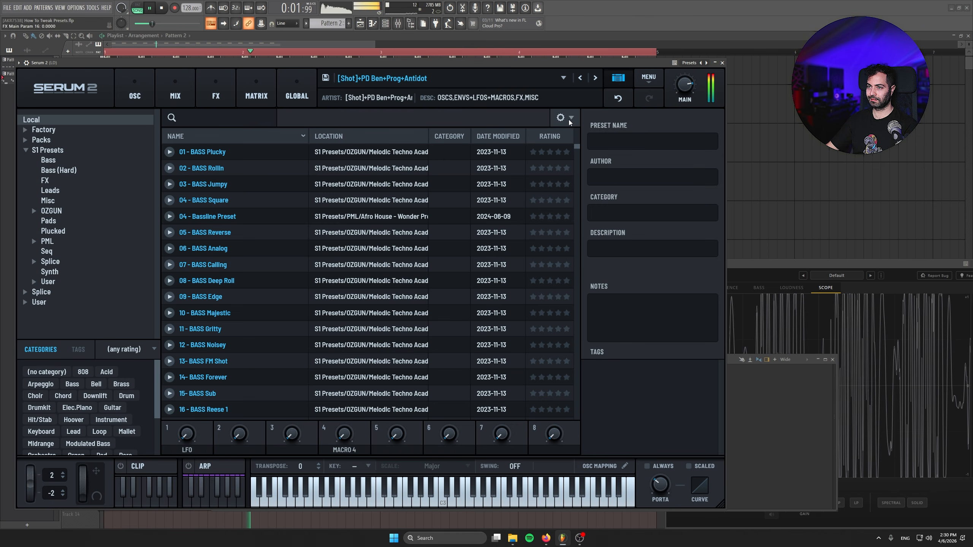
{"action": "left_click", "coordinate": [570, 120]}
{"action": "left_click", "coordinate": [577, 149]}
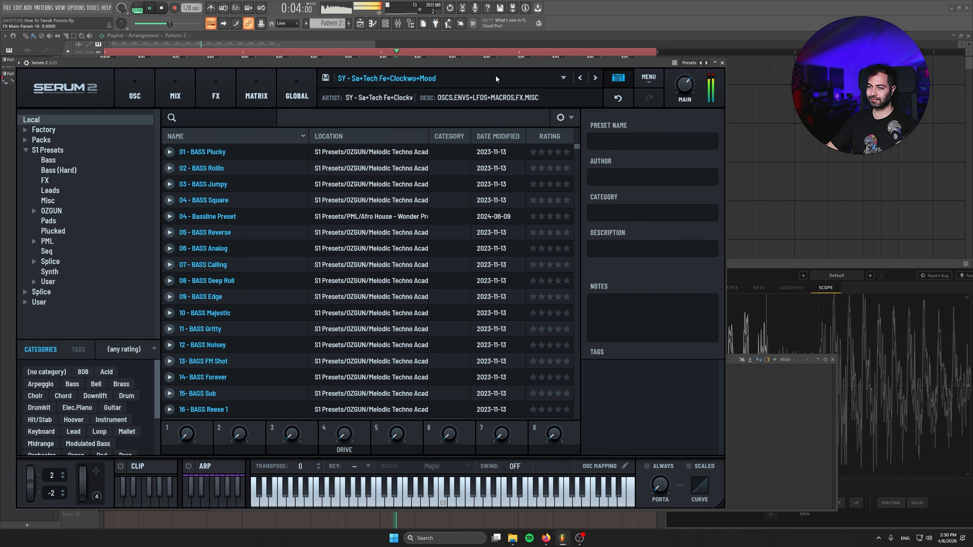
{"action": "left_click", "coordinate": [559, 118]}
{"action": "left_click", "coordinate": [575, 149]}
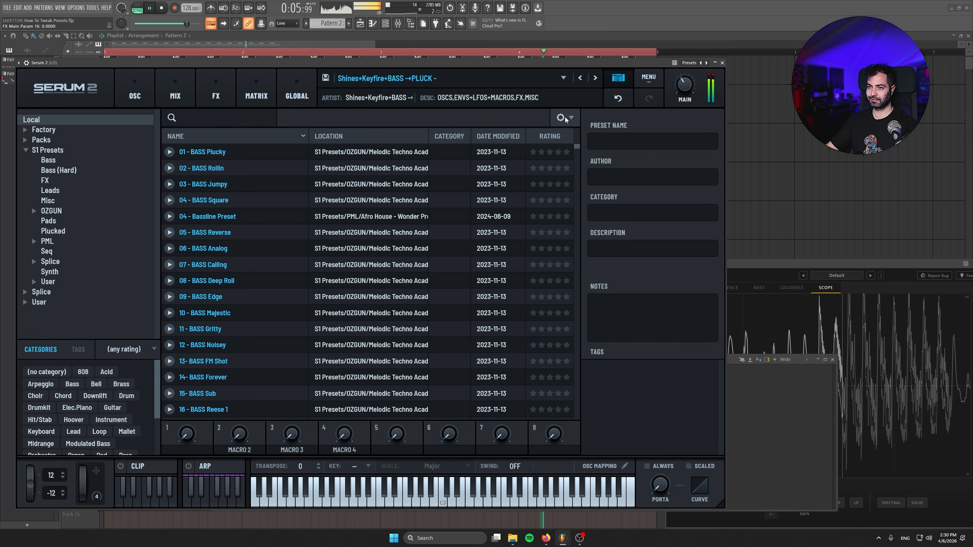
Show the hybrid preset's oscillators and raise Macro 2 and Macro 3 while it plays
{"action": "left_click", "coordinate": [134, 92]}
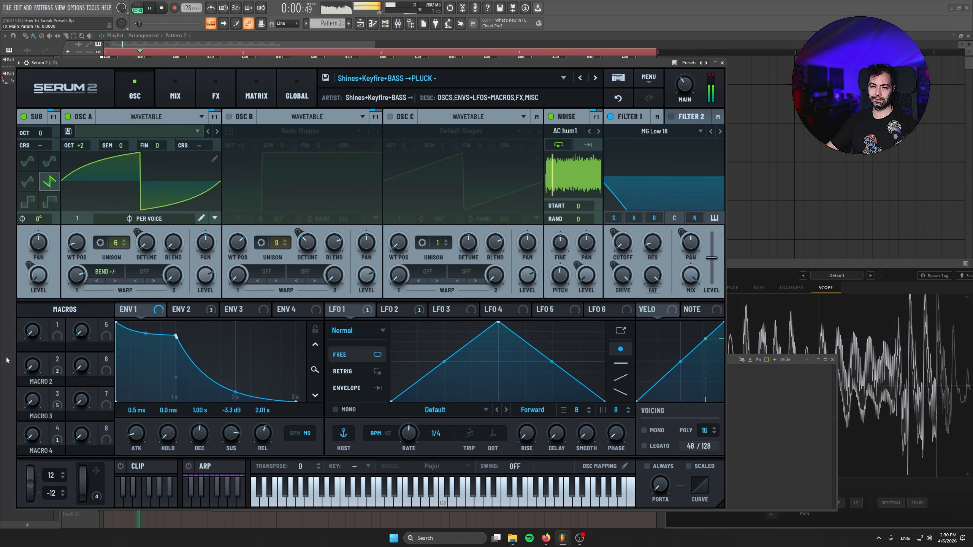
{"action": "left_click_drag", "start_coordinate": [29, 366], "coordinate": [27, 265]}
{"action": "left_click_drag", "start_coordinate": [30, 401], "coordinate": [27, 345]}
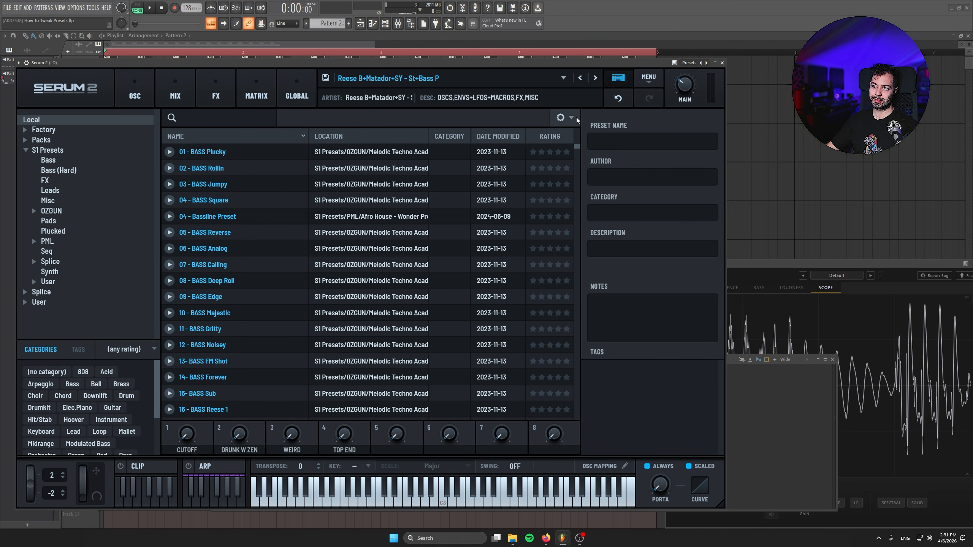
Hybridize two more presets during playback, stop the song, and show the last hybrid's oscillators
{"action": "key", "text": "space"}
{"action": "left_click", "coordinate": [571, 118]}
{"action": "left_click", "coordinate": [576, 142]}
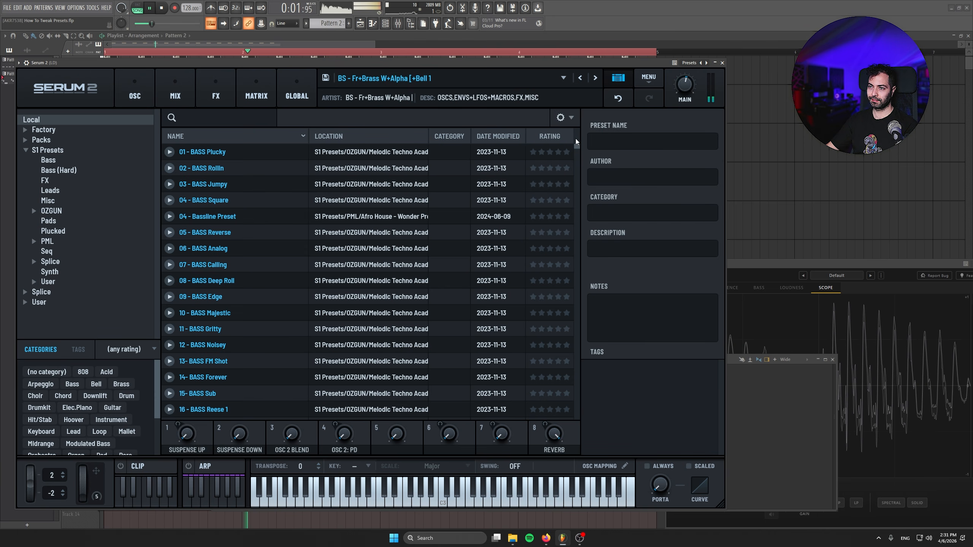
{"action": "left_click", "coordinate": [572, 118]}
{"action": "left_click", "coordinate": [578, 144]}
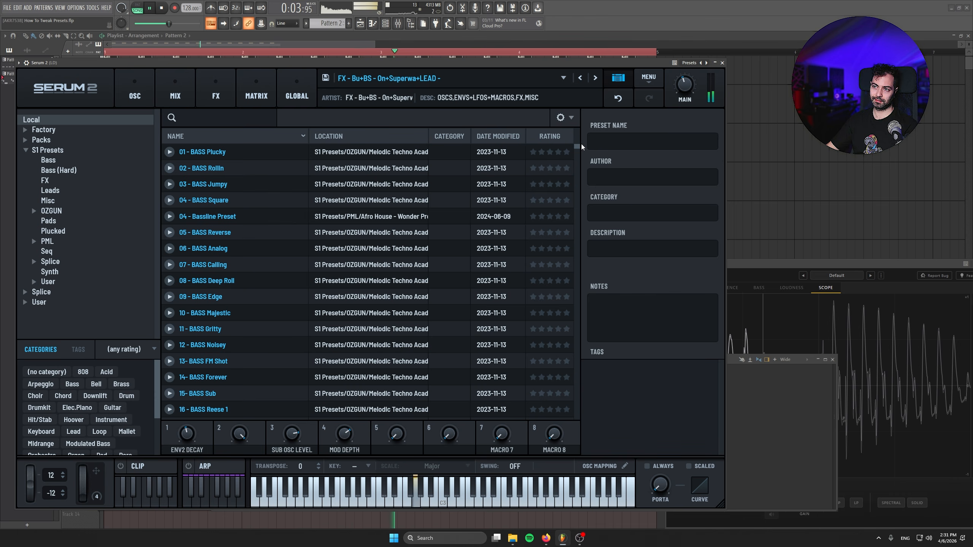
{"action": "key", "text": "space"}
{"action": "left_click", "coordinate": [127, 88]}
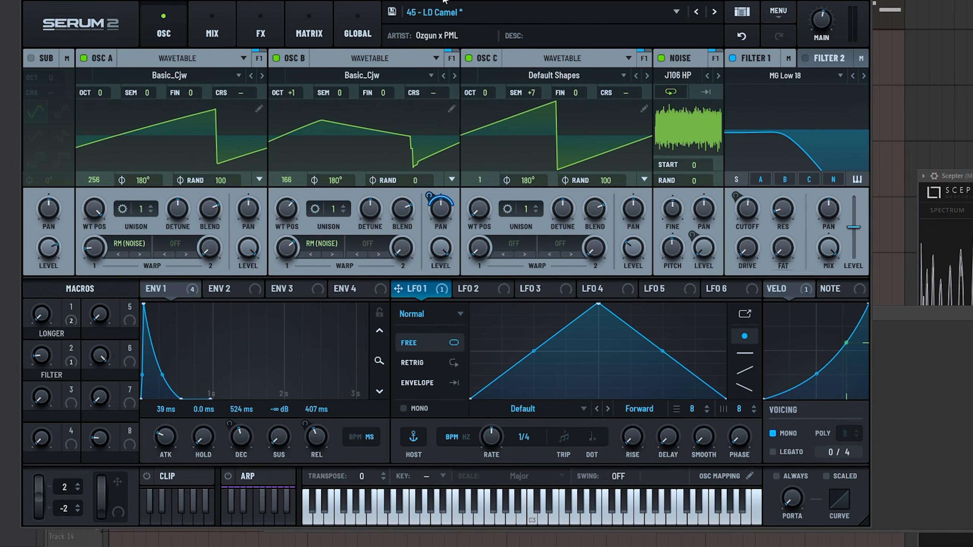
With the LD lead playing, set oscillator C's level to about 52% and Env 1 to 0.8 ms attack, 367 ms decay and 153 ms release
{"action": "left_click_drag", "start_coordinate": [443, 0], "coordinate": [420, 5]}
{"action": "key", "text": "space"}
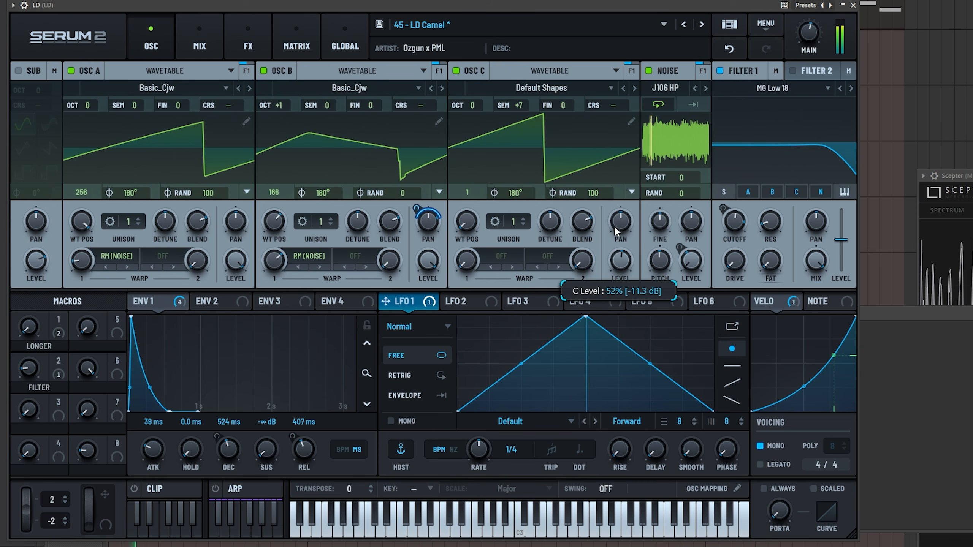
{"action": "left_click_drag", "start_coordinate": [158, 456], "coordinate": [157, 476]}
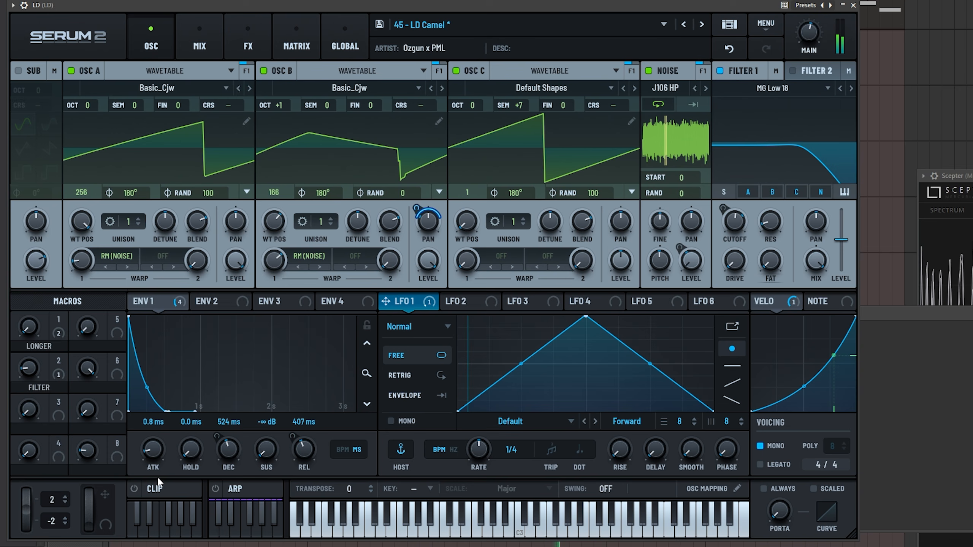
{"action": "left_click_drag", "start_coordinate": [303, 447], "coordinate": [302, 430]}
{"action": "mouse_move", "coordinate": [242, 453]}
{"action": "left_mouse_down"}
{"action": "mouse_move", "coordinate": [244, 429]}
{"action": "mouse_move", "coordinate": [242, 459]}
{"action": "left_mouse_up"}
{"action": "left_click_drag", "start_coordinate": [298, 448], "coordinate": [298, 479]}
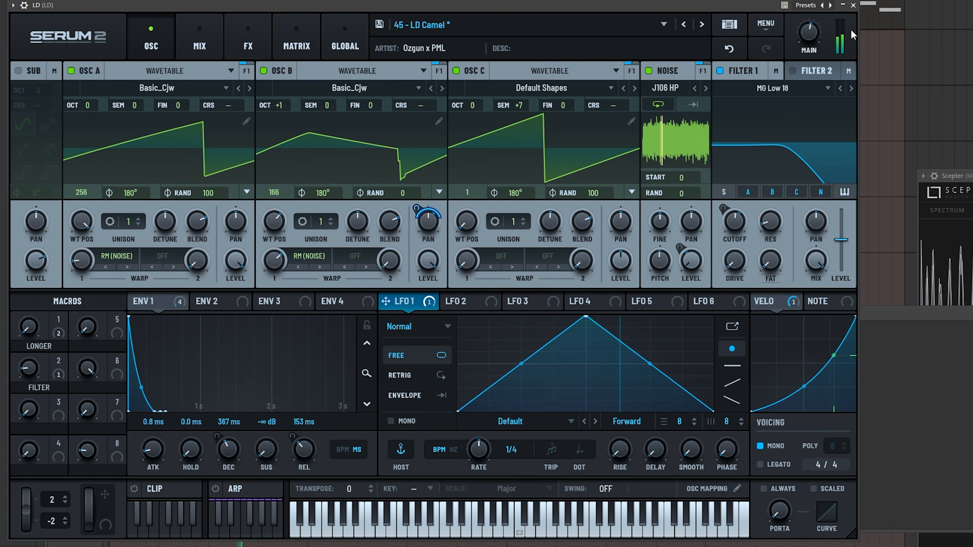